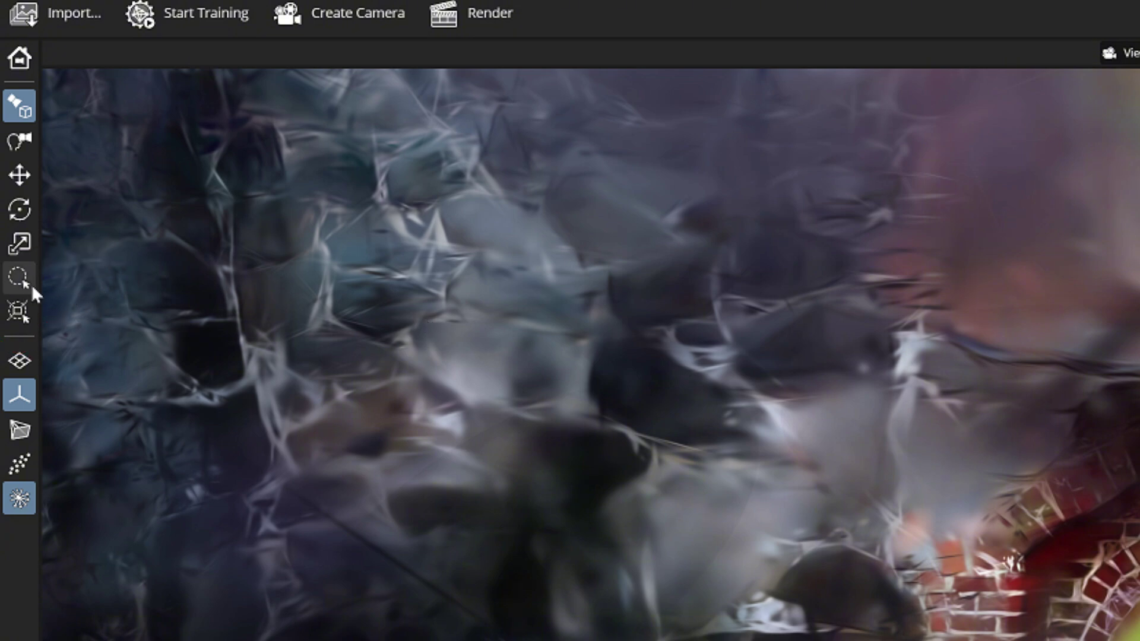
Brush-select the splats across the brick archway, its adjoining stone walls and the path in front of it.
left_click(32, 286)
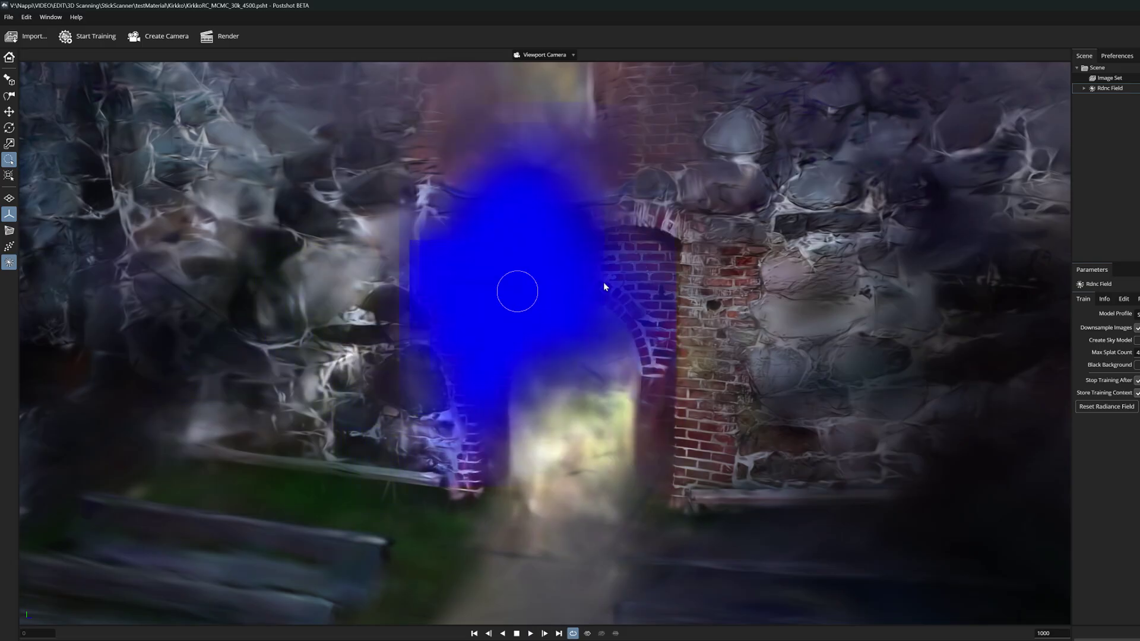
mouse_move(604, 282)
left_mouse_down()
mouse_move(632, 392)
mouse_move(552, 350)
mouse_move(635, 380)
mouse_move(622, 370)
mouse_move(451, 330)
mouse_move(576, 443)
mouse_move(451, 515)
mouse_move(574, 234)
mouse_move(604, 313)
mouse_move(582, 300)
left_mouse_up()
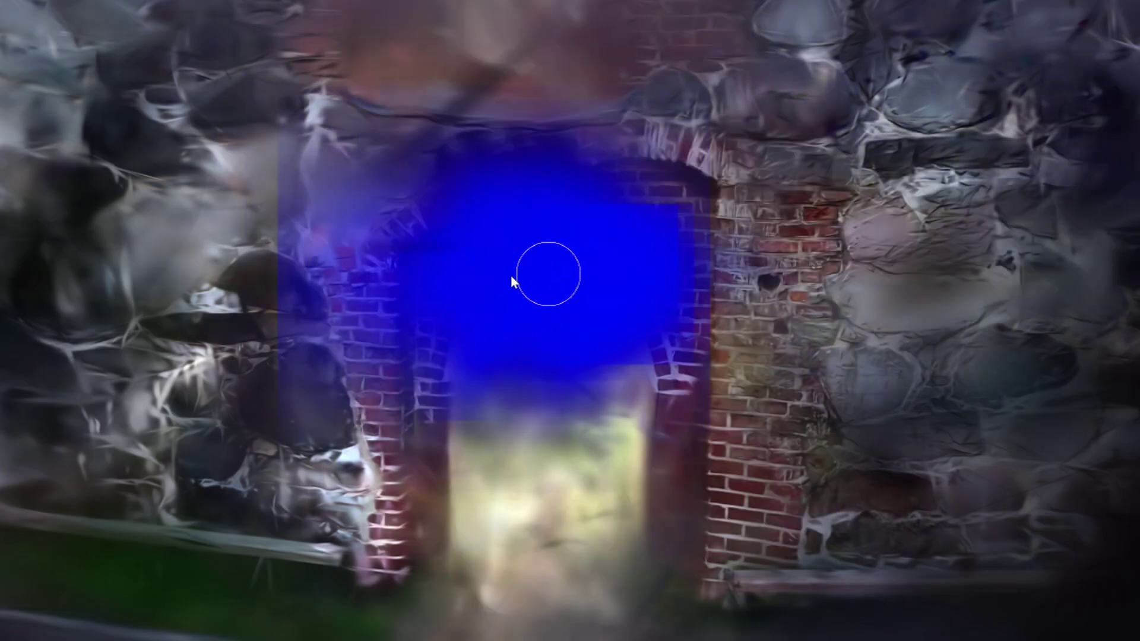
mouse_move(512, 279)
left_mouse_down()
mouse_move(453, 399)
mouse_move(433, 601)
mouse_move(540, 527)
left_mouse_up()
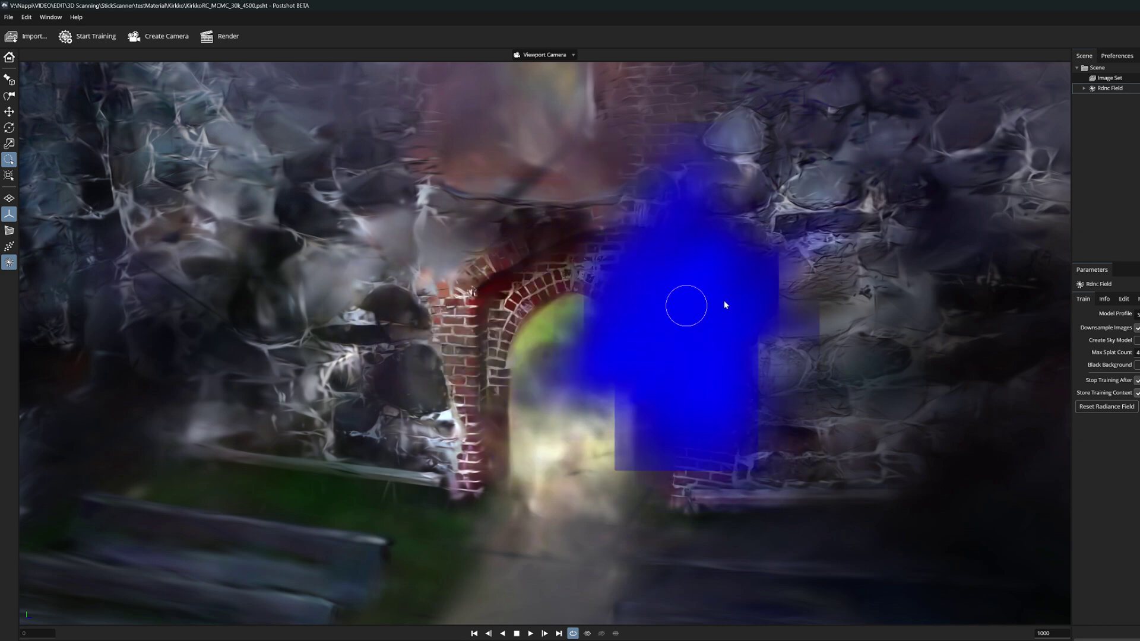
mouse_move(547, 304)
left_mouse_down()
mouse_move(468, 316)
mouse_move(550, 519)
mouse_move(567, 462)
left_mouse_up()
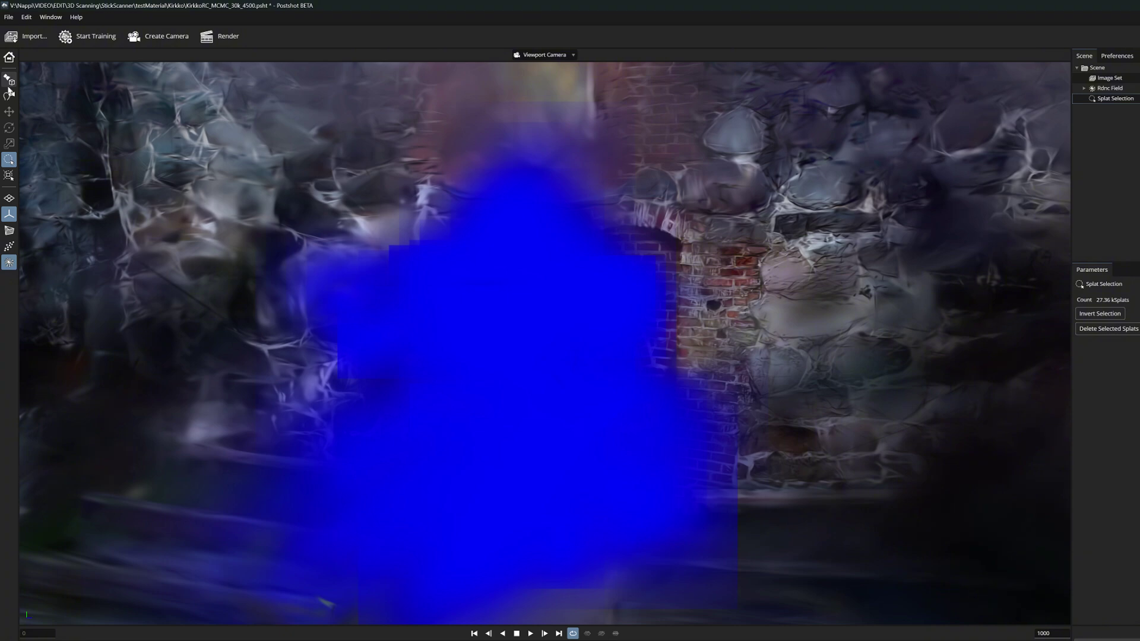
left_click_drag(438, 336, 653, 359)
Examine from above and farther away how deep the archway's splat selection reaches through the wall and across the grounds.
key("s")
key("w")
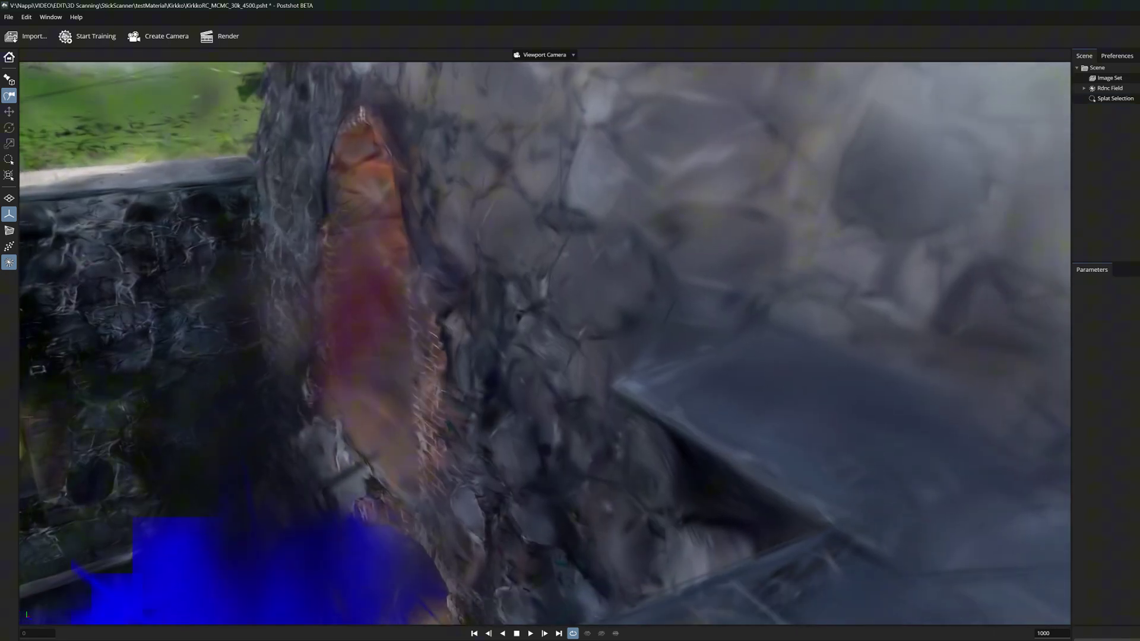
left_click_drag(570, 344, 760, 415)
key("d")
left_click_drag(511, 380, 591, 330)
key("s")
scroll(591, 330, "down", 8)
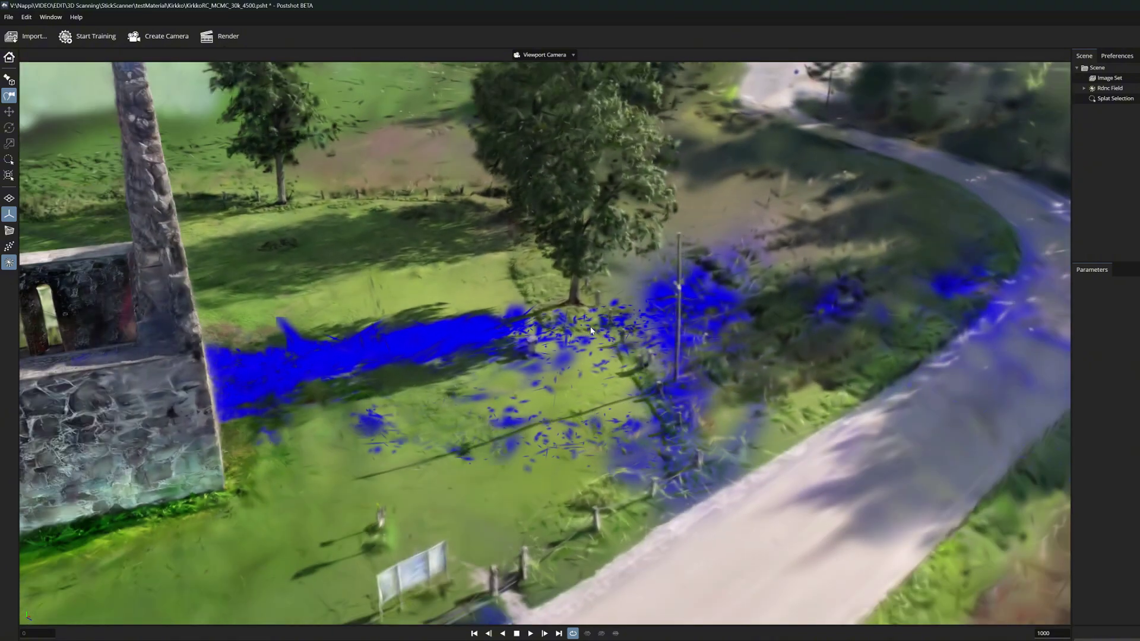
scroll(591, 329, "down", 5)
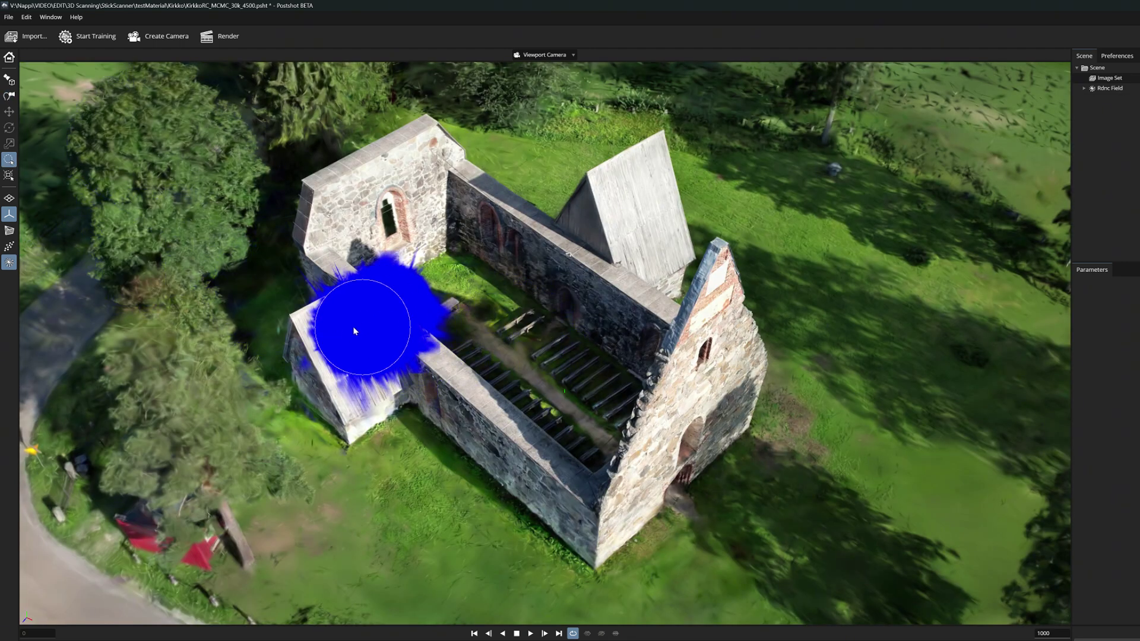
Isolate the church ruin by brush-selecting its splats, inverting the selection and deleting the selected surroundings.
mouse_move(354, 331)
left_mouse_down()
mouse_move(349, 394)
mouse_move(519, 433)
mouse_move(724, 394)
mouse_move(713, 339)
mouse_move(615, 221)
mouse_move(646, 202)
mouse_move(418, 190)
mouse_move(426, 171)
mouse_move(579, 430)
mouse_move(489, 355)
left_mouse_up()
left_click_drag(329, 352, 348, 389)
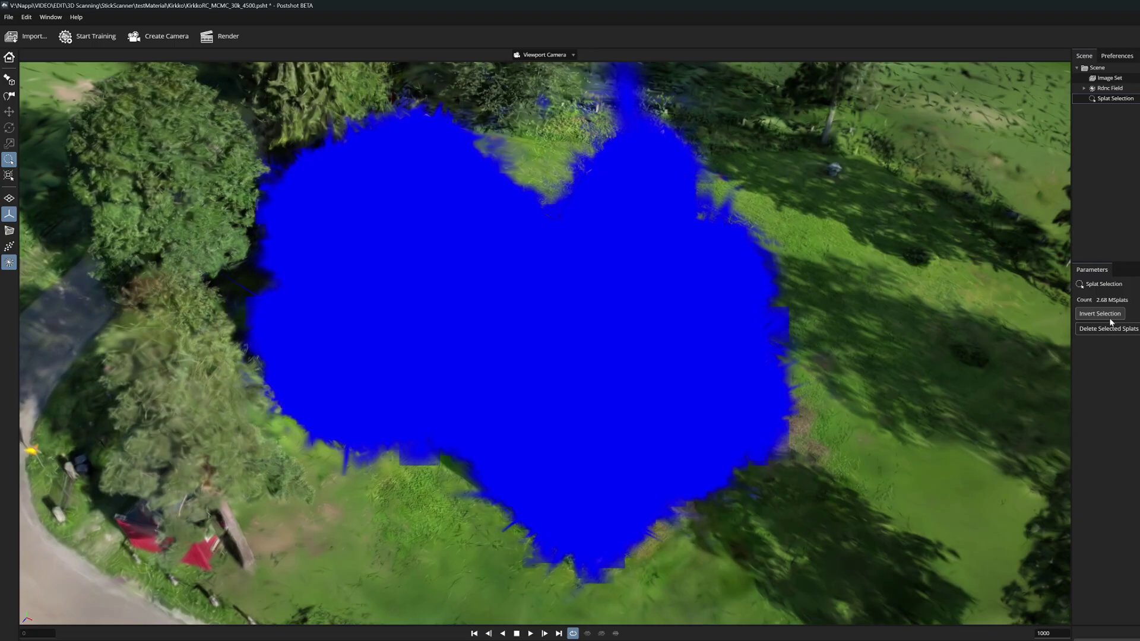
left_click(950, 263)
left_click(1098, 331)
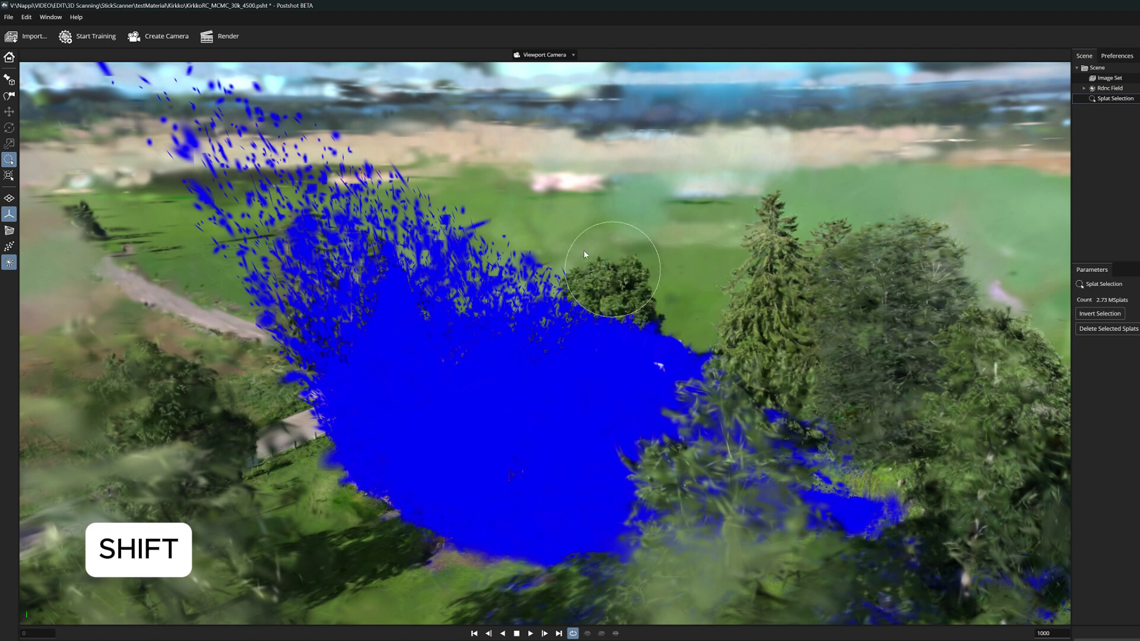
Subtract the stray splats over the distant field and beside the trees from the current selection.
left_click_drag(548, 239, 250, 114, "shift")
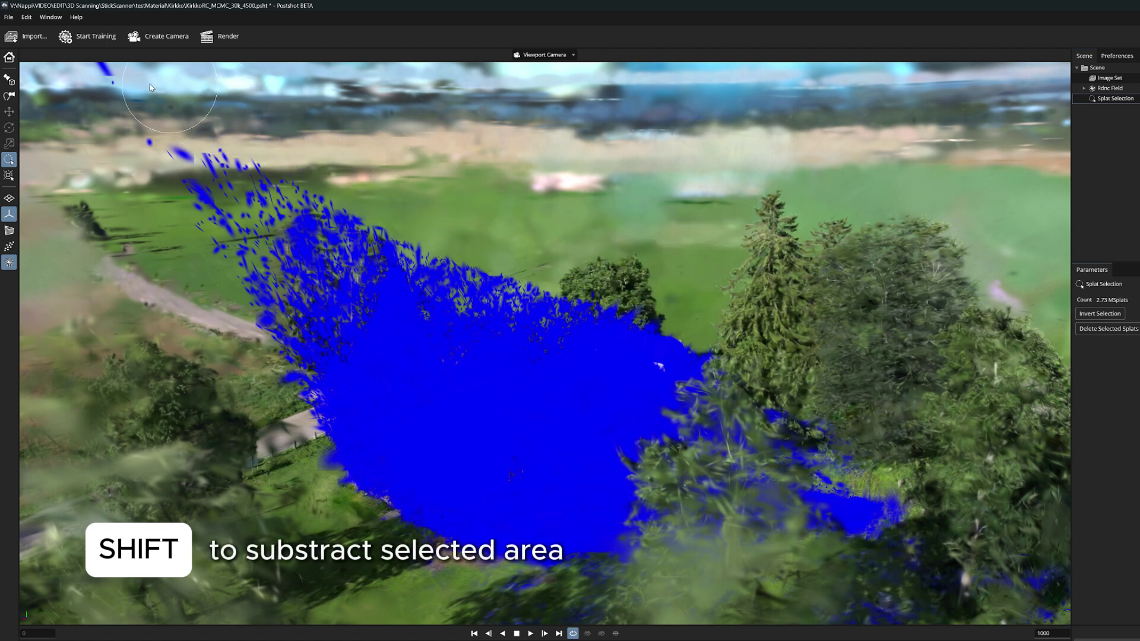
mouse_move(150, 87)
left_mouse_down("shift")
mouse_move(190, 178)
mouse_move(300, 205)
mouse_move(286, 263)
left_mouse_up("shift")
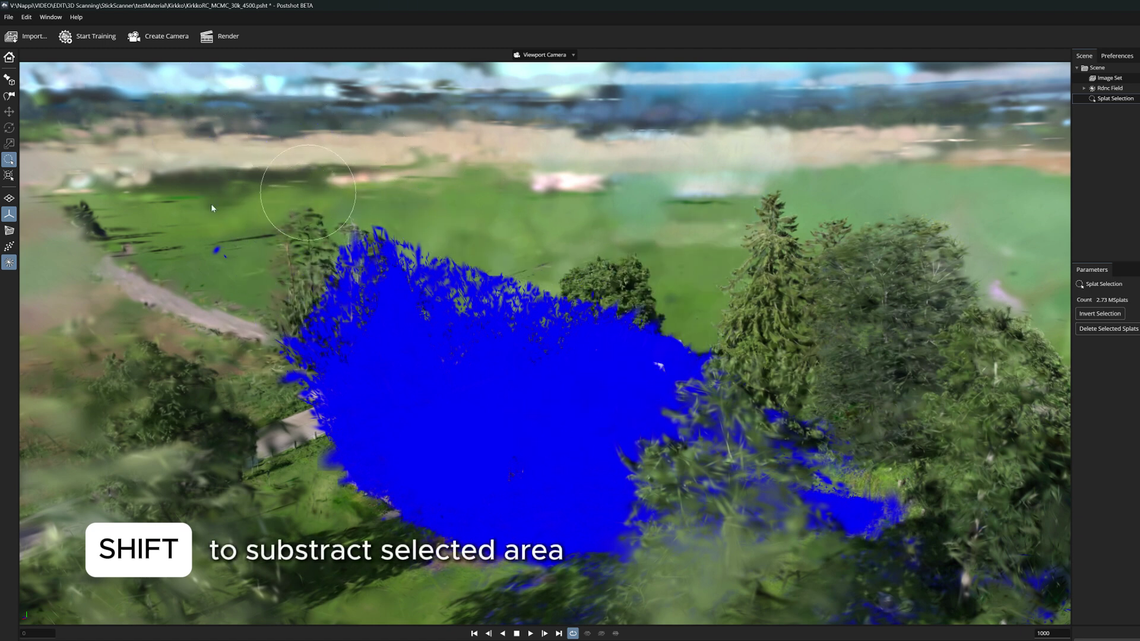
left_click_drag(869, 511, 818, 555, "shift")
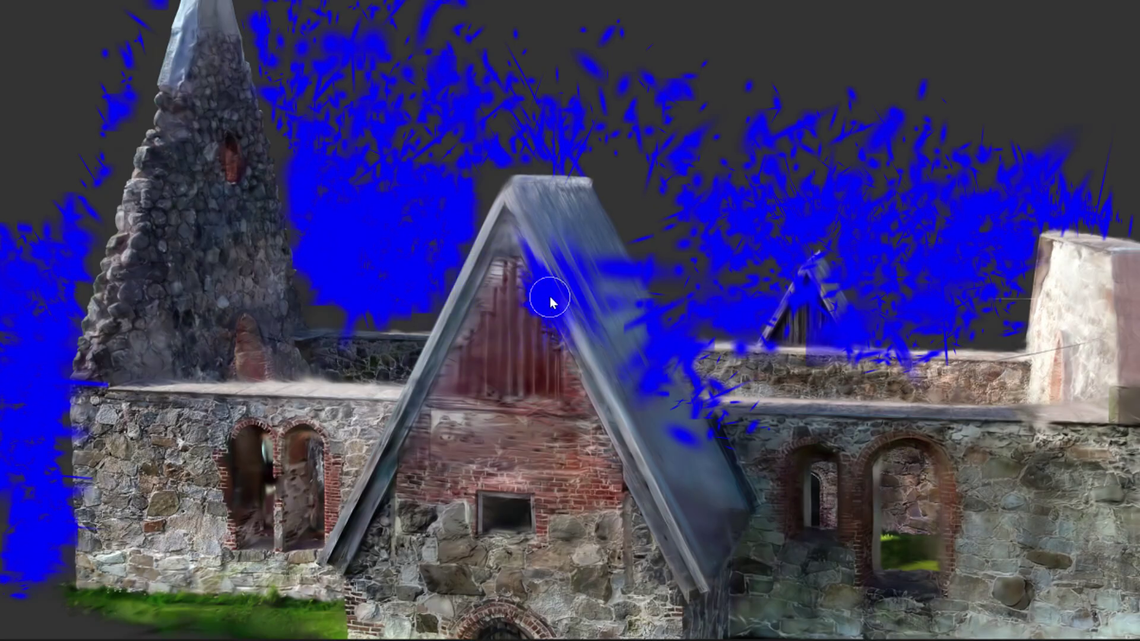
Resize the circular selection brush, enlarging and shrinking it over the church's gable roof and the empty background.
scroll(550, 300, "up", 8)
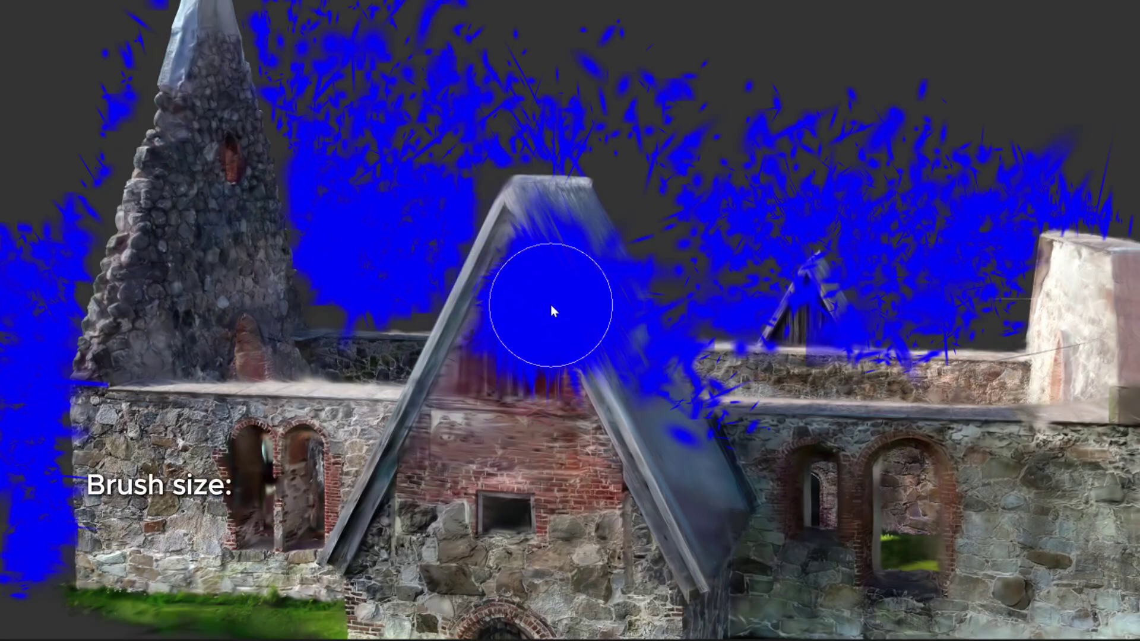
scroll(552, 309, "down", 7)
scroll(551, 309, "up", 3, "ctrl")
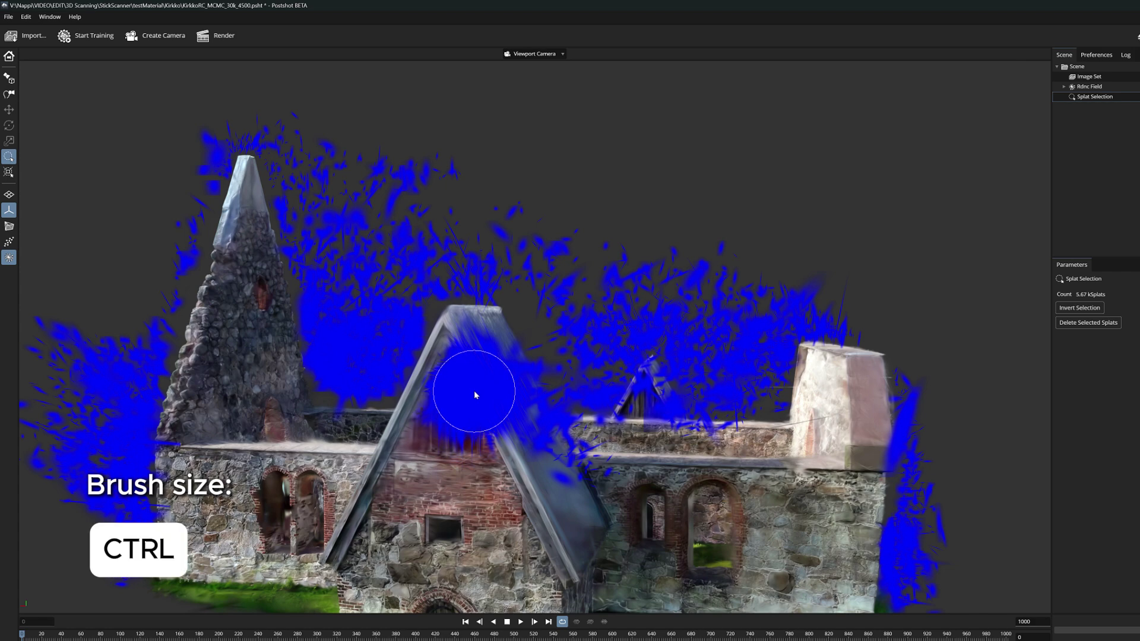
scroll(551, 308, "down", 3, "ctrl")
scroll(474, 390, "down", 3, "ctrl")
scroll(474, 394, "up", 6, "ctrl")
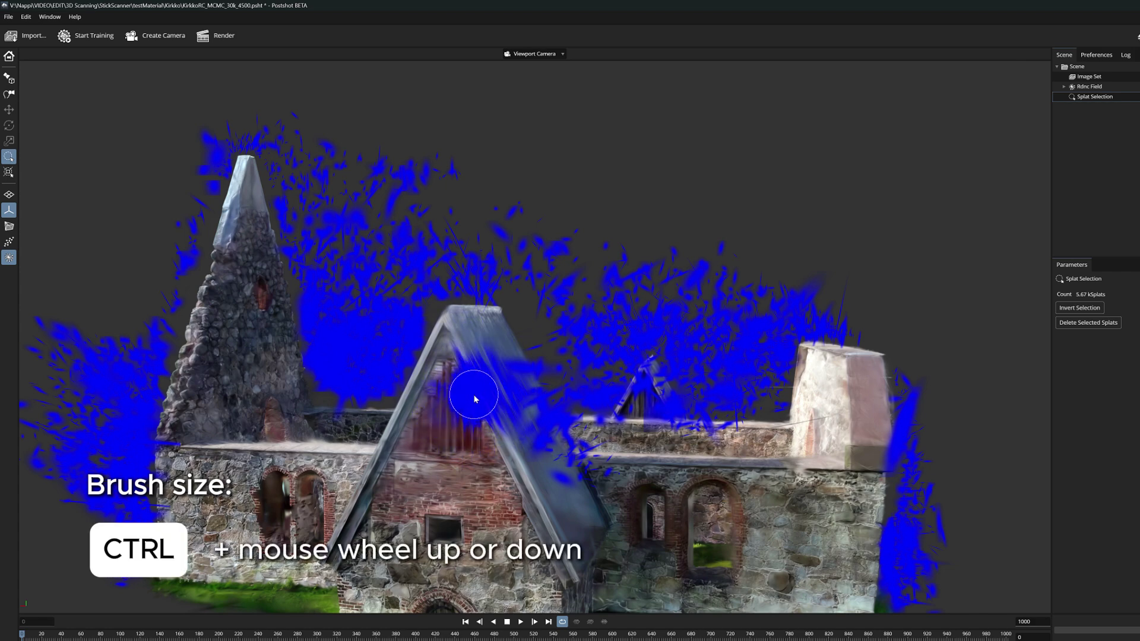
scroll(478, 397, "up", 1, "ctrl")
key("ctrl+z")
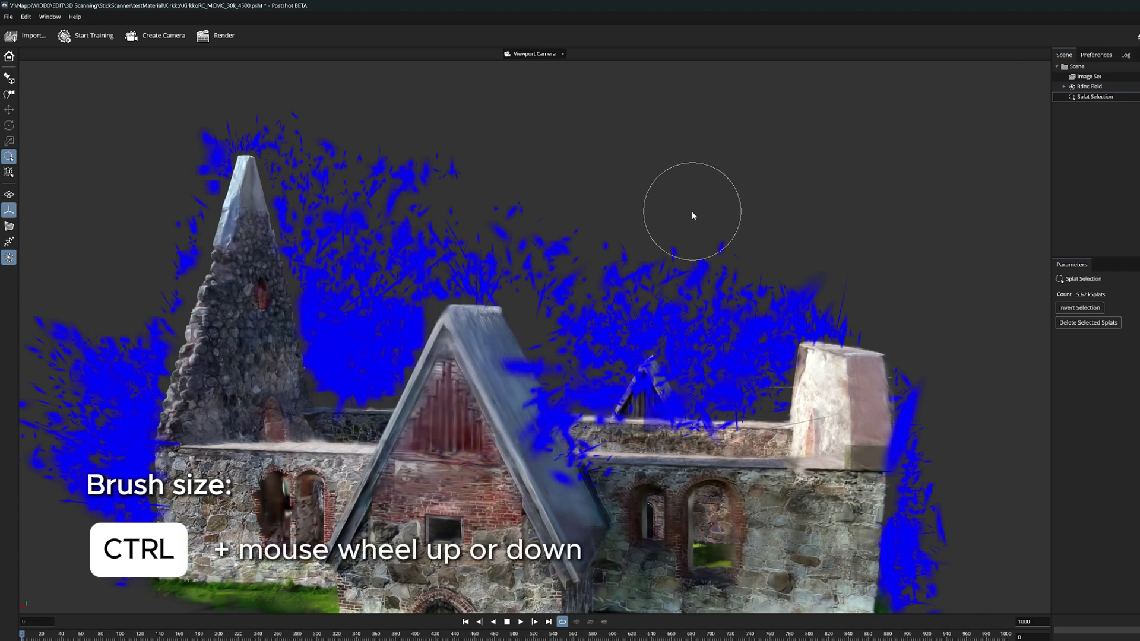
scroll(693, 214, "down", 3, "ctrl")
scroll(692, 218, "up", 2, "ctrl")
scroll(692, 218, "down", 4, "ctrl")
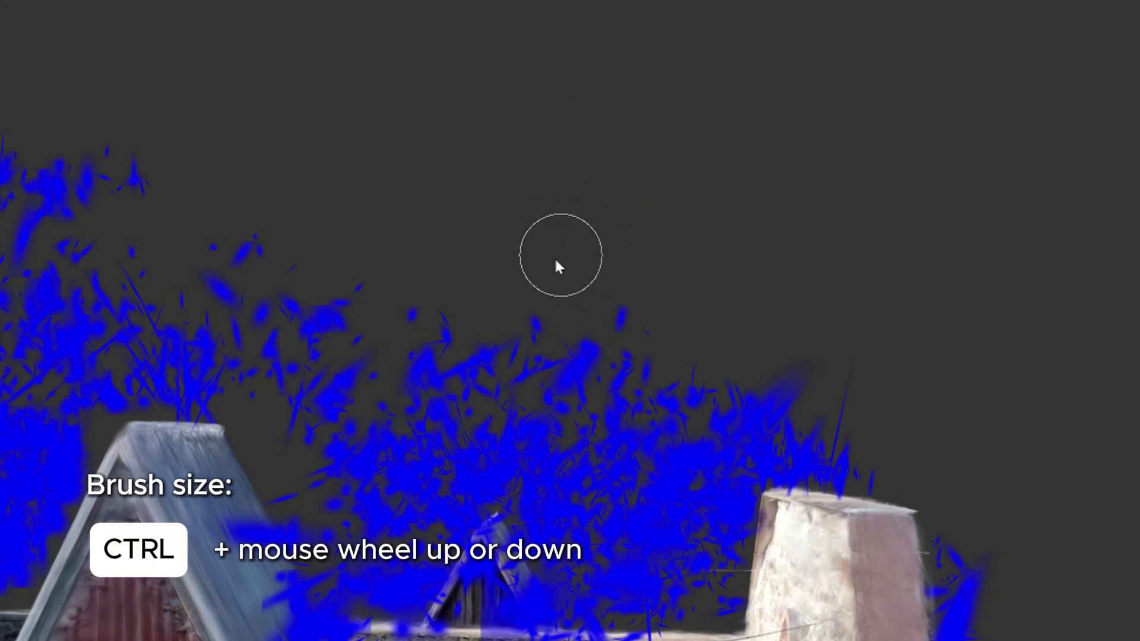
scroll(556, 260, "up", 3, "ctrl")
scroll(555, 260, "up", 1, "ctrl")
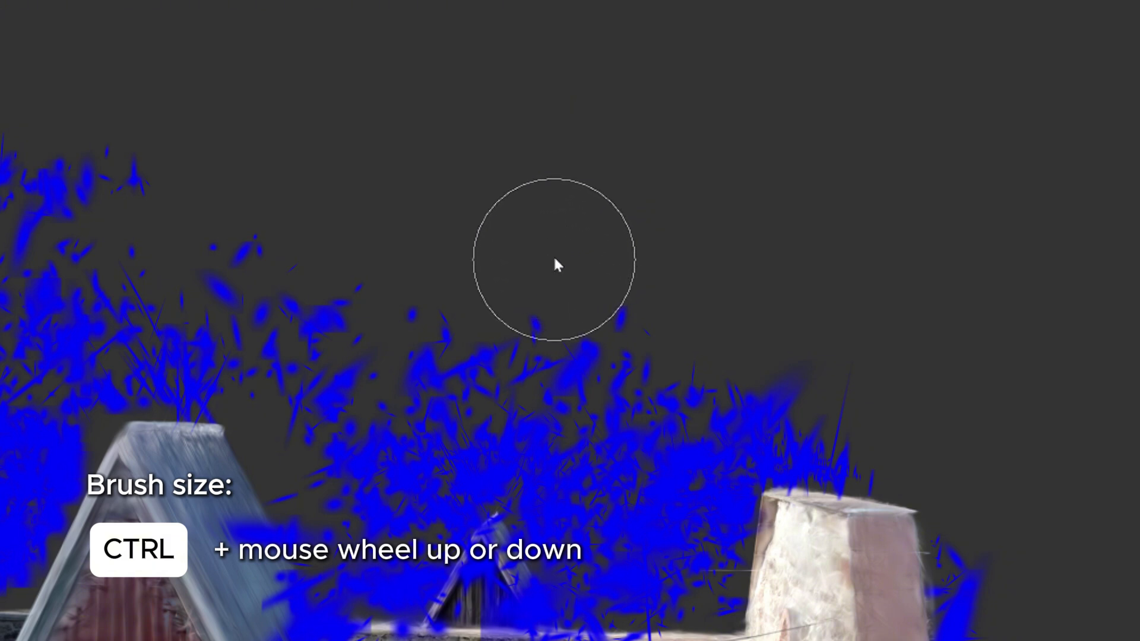
scroll(555, 257, "down", 3, "ctrl")
scroll(554, 251, "down", 2, "ctrl")
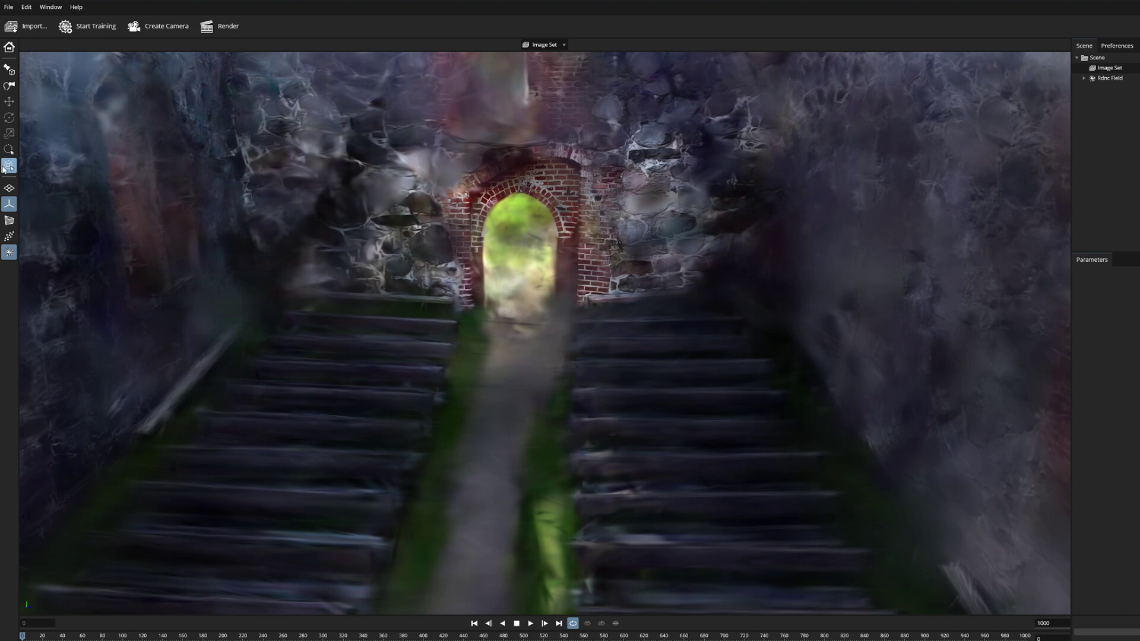
Switch to the depth-limited splat selection and adjust its depth so the volume ends near the brick archway.
left_click(16, 297)
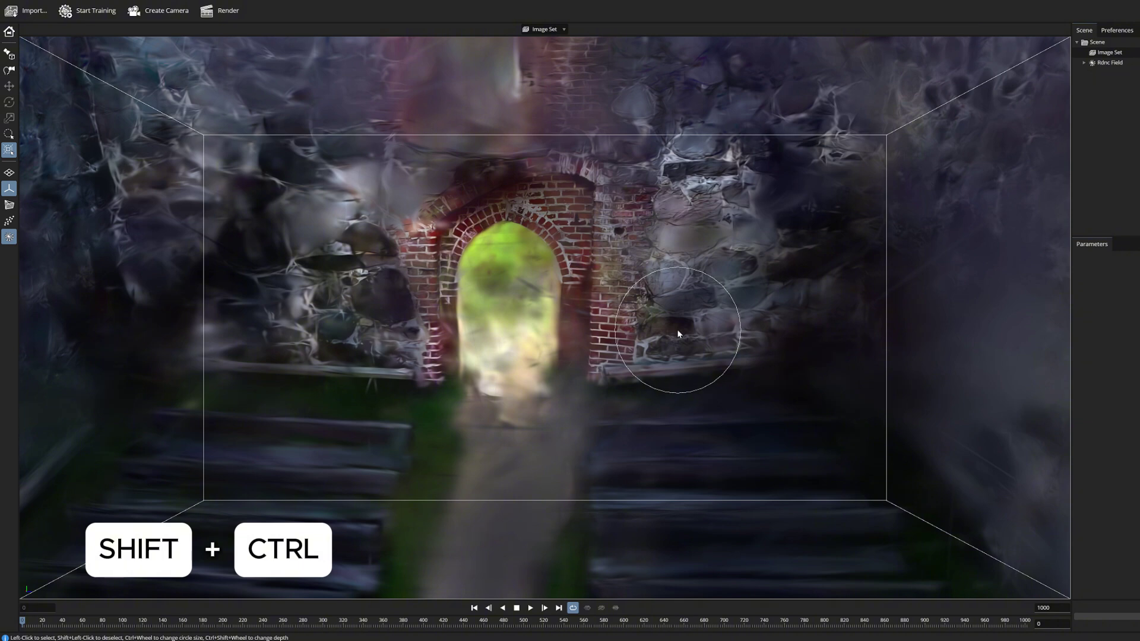
scroll(677, 333, "down", 5, "ctrl+shift")
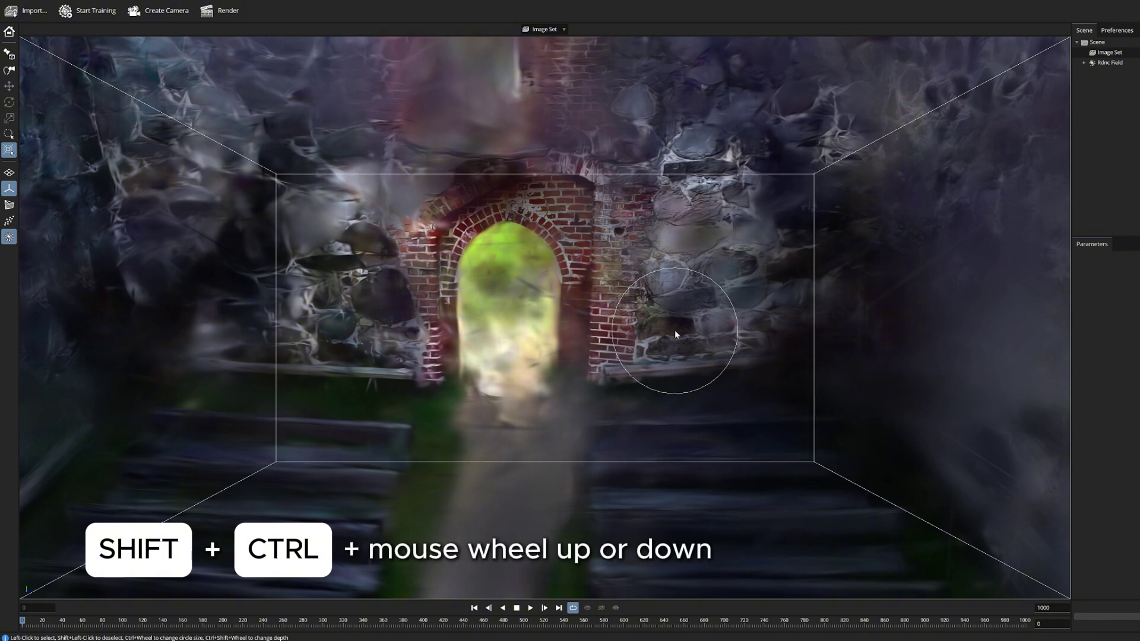
scroll(675, 334, "up", 8, "ctrl+shift")
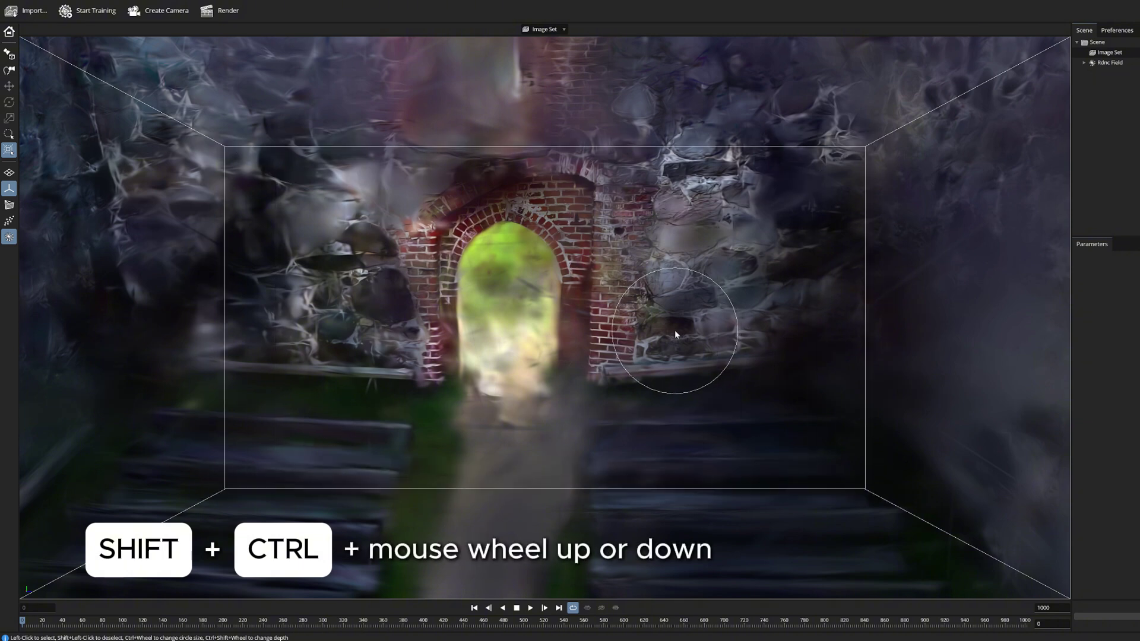
scroll(675, 334, "down", 7, "ctrl+shift")
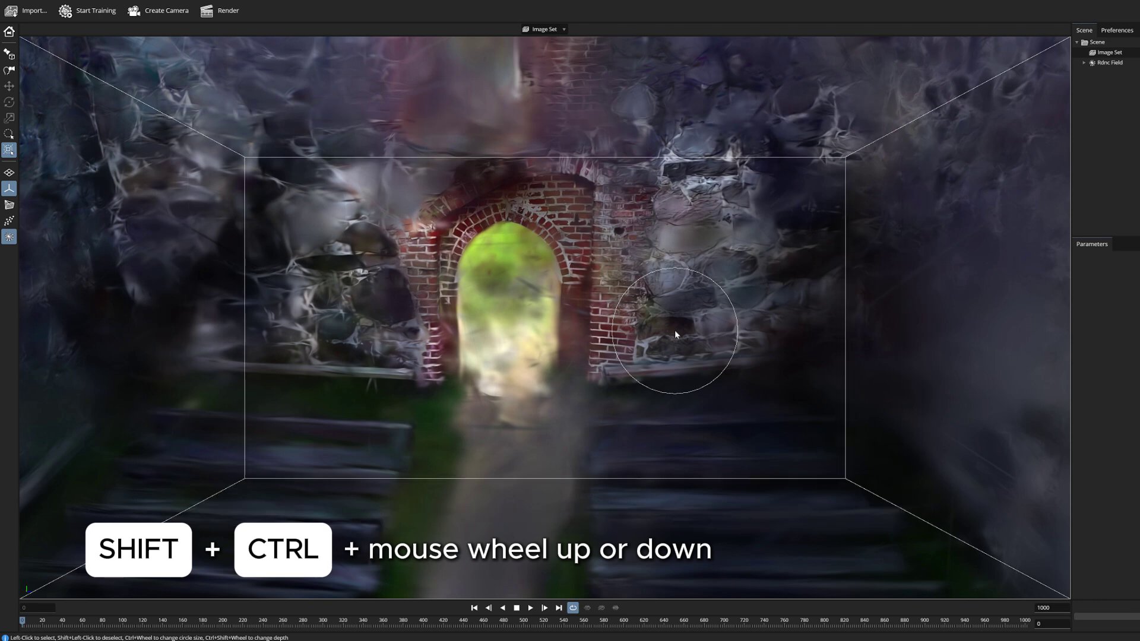
scroll(675, 334, "down", 5, "ctrl+shift")
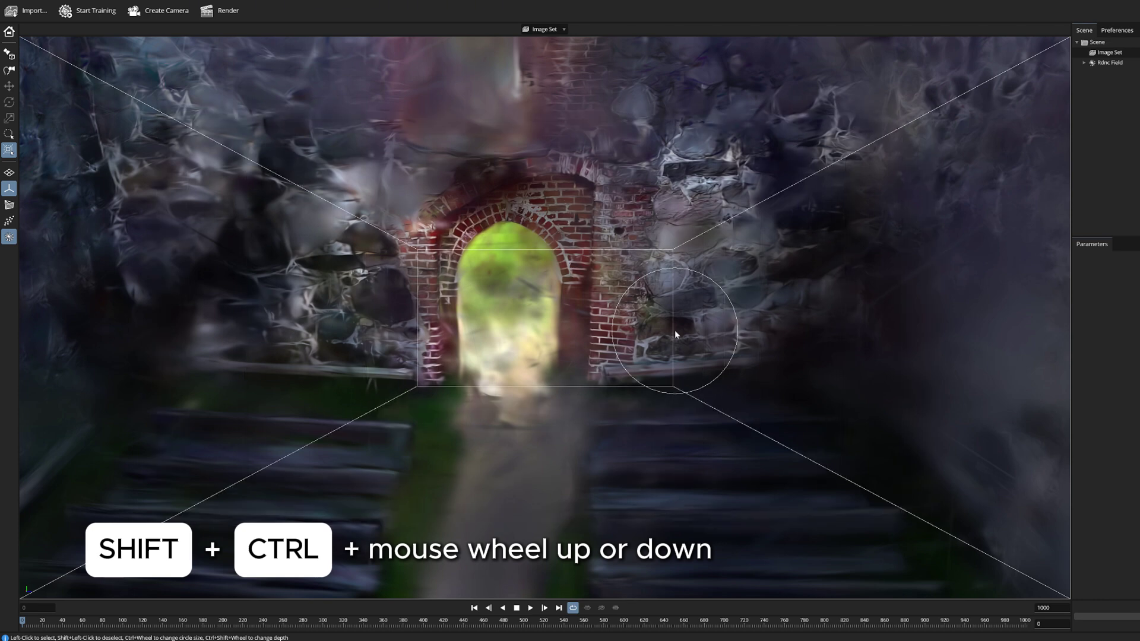
scroll(675, 335, "down", 3, "ctrl+shift")
scroll(675, 335, "up", 5, "ctrl+shift")
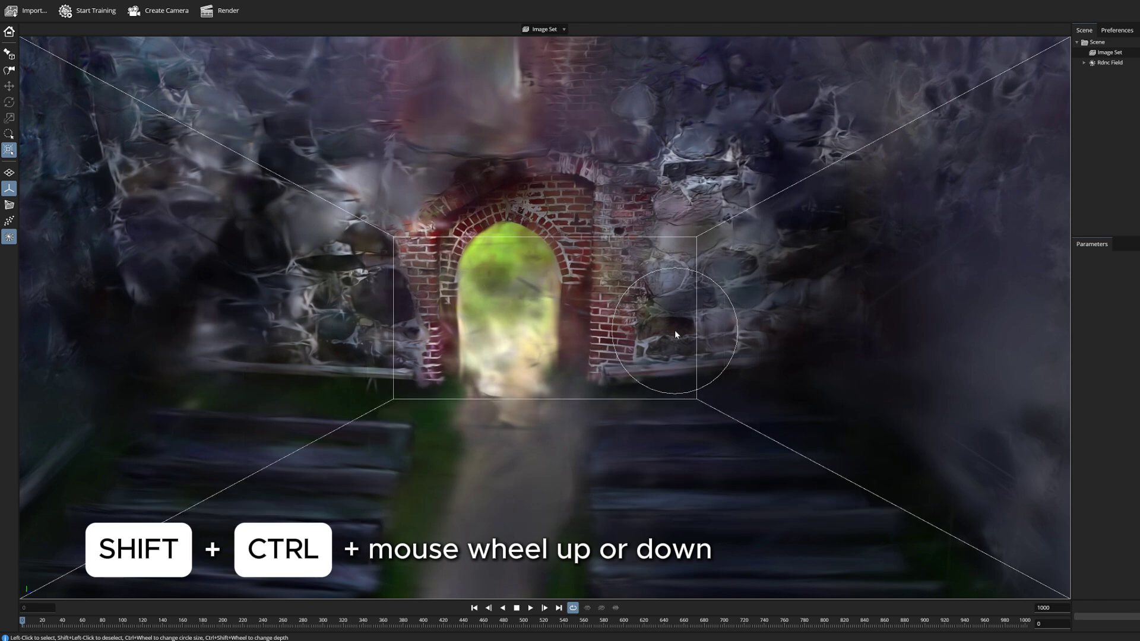
Brush-select the floating splats inside the depth volume in front of the archway, benches and side walls.
mouse_move(657, 328)
left_mouse_down()
mouse_move(588, 308)
mouse_move(410, 299)
mouse_move(483, 489)
mouse_move(812, 328)
mouse_move(608, 127)
mouse_move(297, 196)
mouse_move(222, 407)
left_mouse_up()
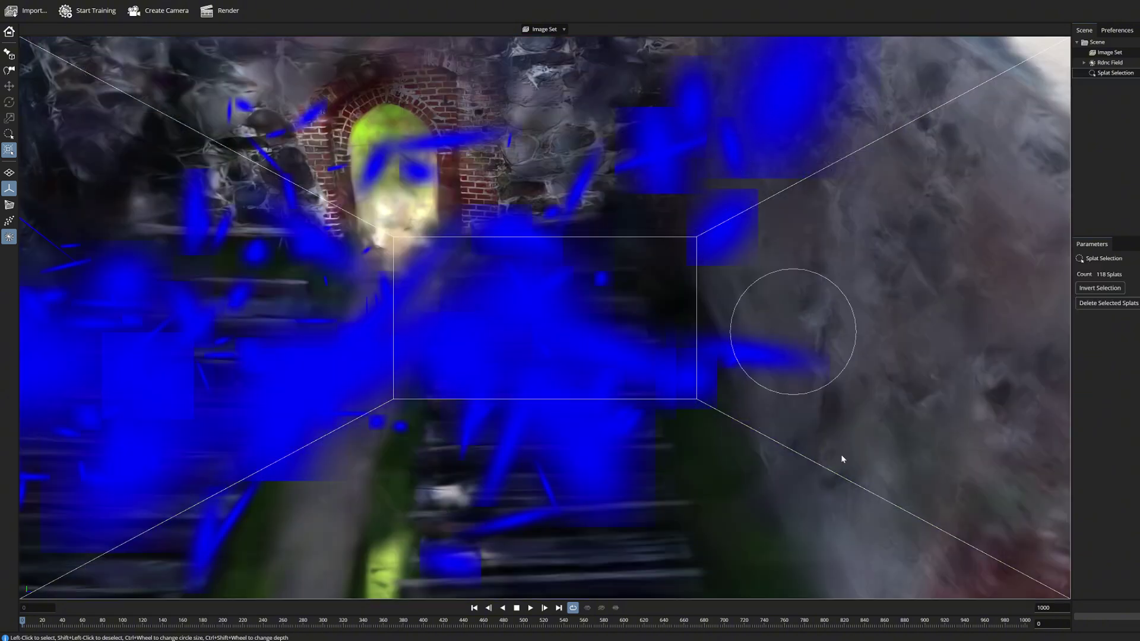
mouse_move(842, 460)
left_mouse_down()
mouse_move(214, 458)
mouse_move(220, 80)
mouse_move(857, 225)
mouse_move(827, 501)
left_mouse_up()
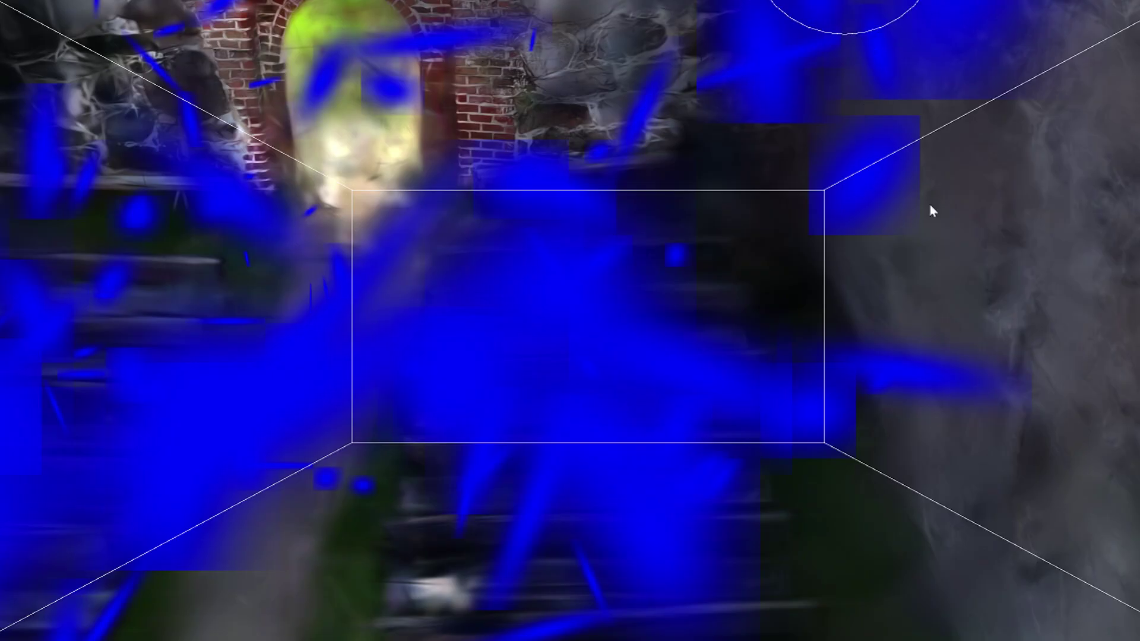
mouse_move(764, 246)
left_mouse_down()
mouse_move(786, 538)
mouse_move(276, 472)
mouse_move(169, 583)
mouse_move(70, 1)
mouse_move(1078, 211)
mouse_move(1025, 618)
mouse_move(1033, 467)
left_mouse_up()
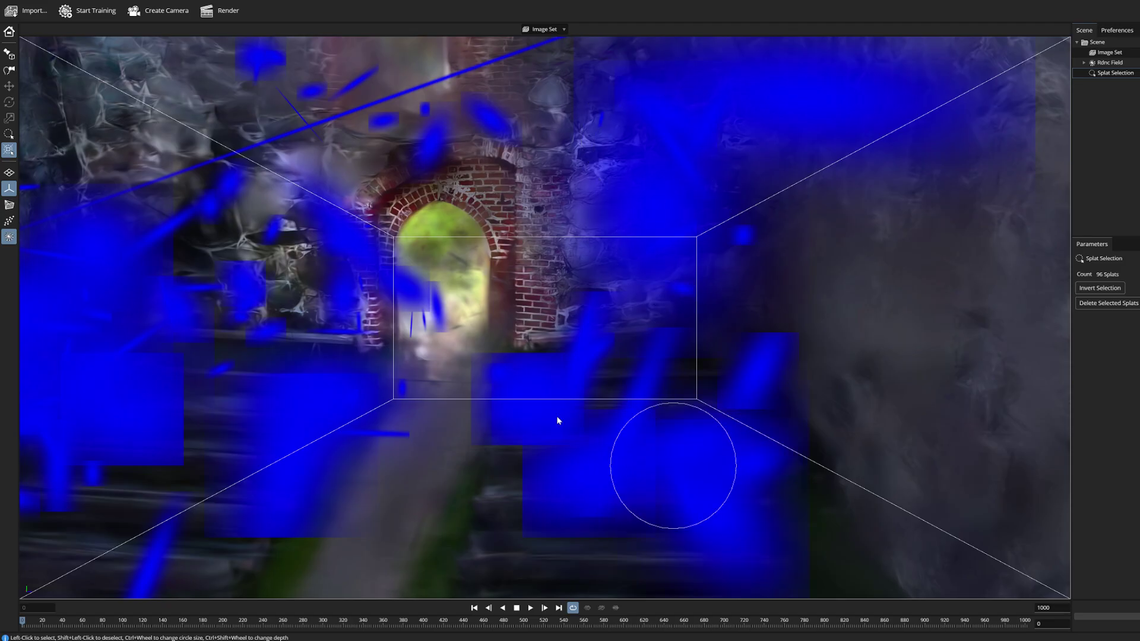
mouse_move(557, 418)
left_mouse_down()
mouse_move(175, 168)
mouse_move(211, 310)
left_mouse_up()
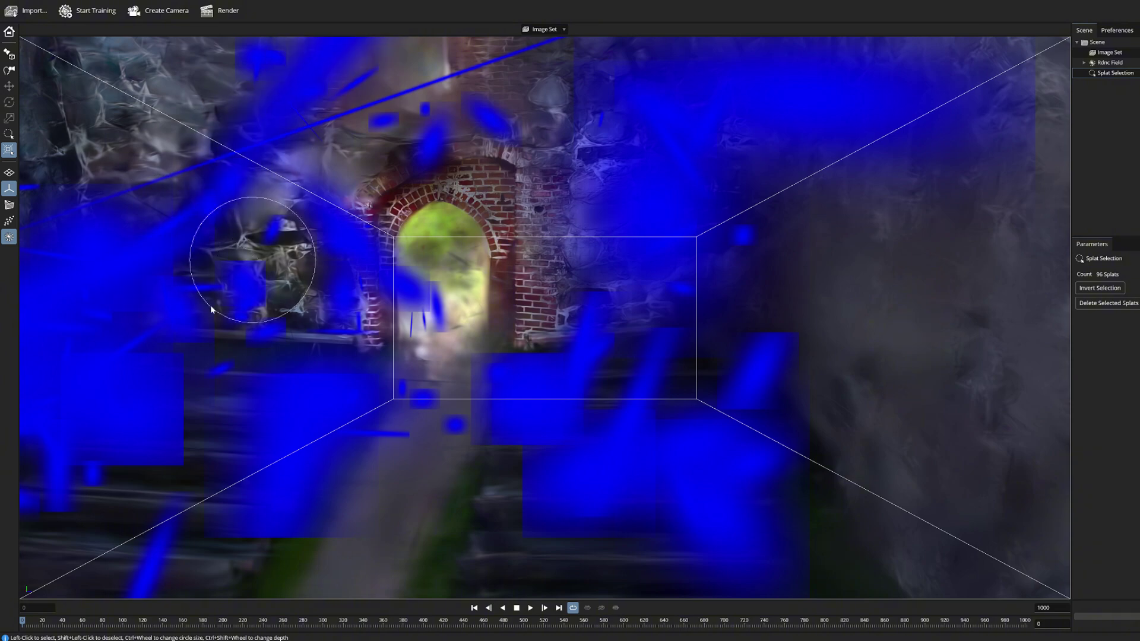
Leave the depth-limited selection to reframe the interior, and fly the camera forward and sideways over the benches before the archway.
left_click(10, 55)
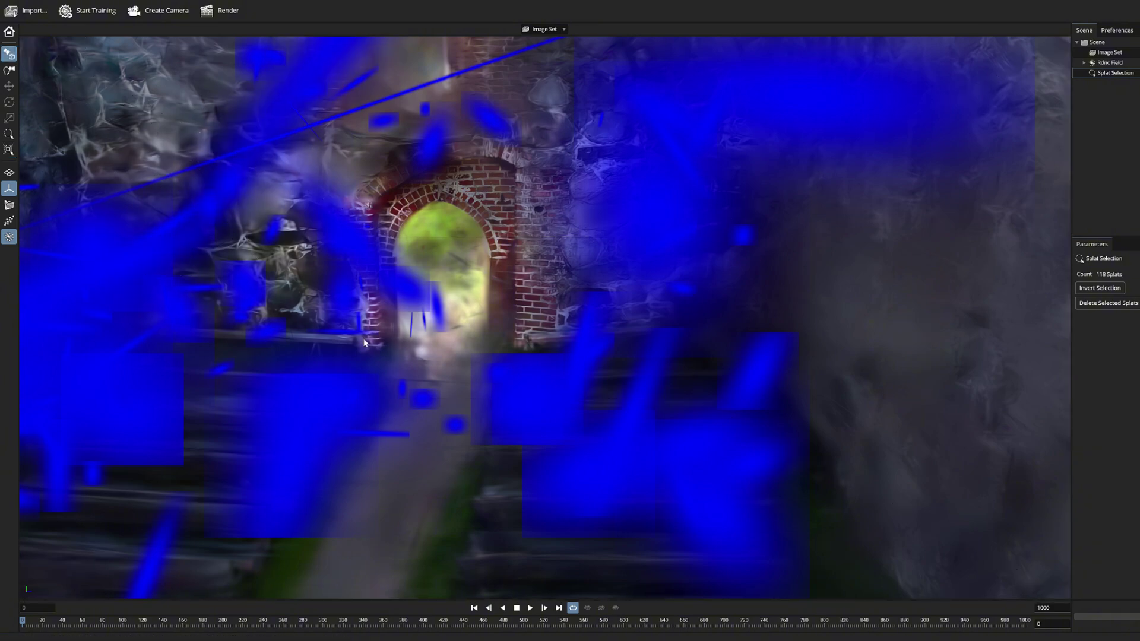
mouse_move(132, 169)
left_mouse_down()
mouse_move(428, 181)
mouse_move(380, 178)
mouse_move(386, 214)
mouse_move(249, 202)
mouse_move(216, 175)
mouse_move(190, 172)
mouse_move(72, 196)
mouse_move(84, 211)
mouse_move(154, 184)
mouse_move(220, 89)
mouse_move(229, 137)
mouse_move(190, 166)
mouse_move(158, 160)
mouse_move(163, 267)
mouse_move(179, 48)
mouse_move(196, 137)
mouse_move(149, 160)
mouse_move(139, 202)
left_mouse_up()
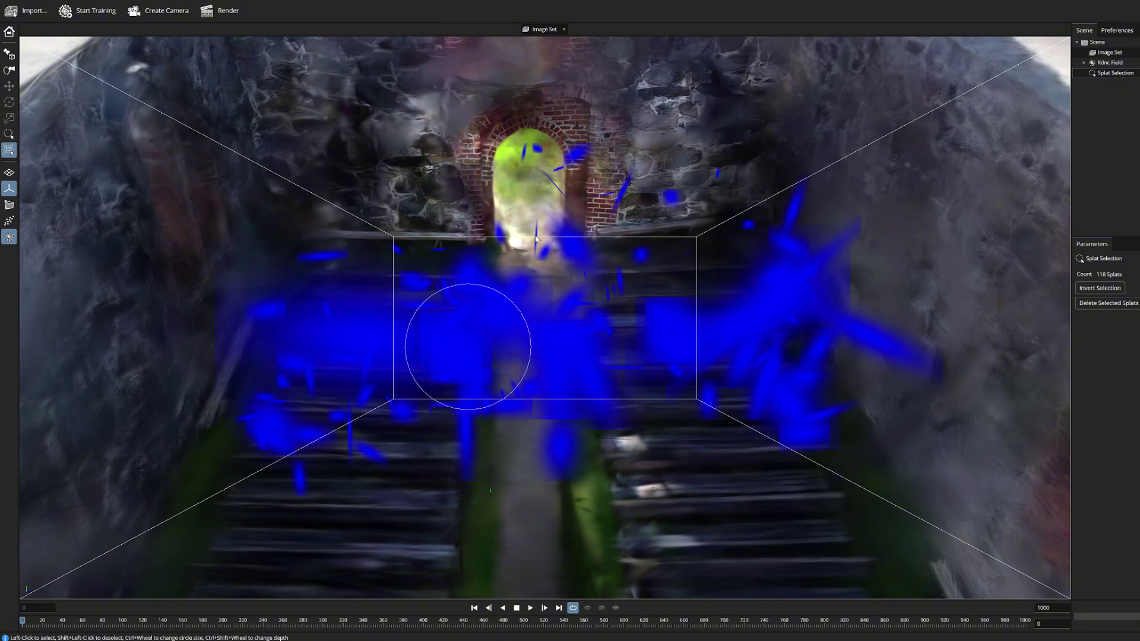
key("w")
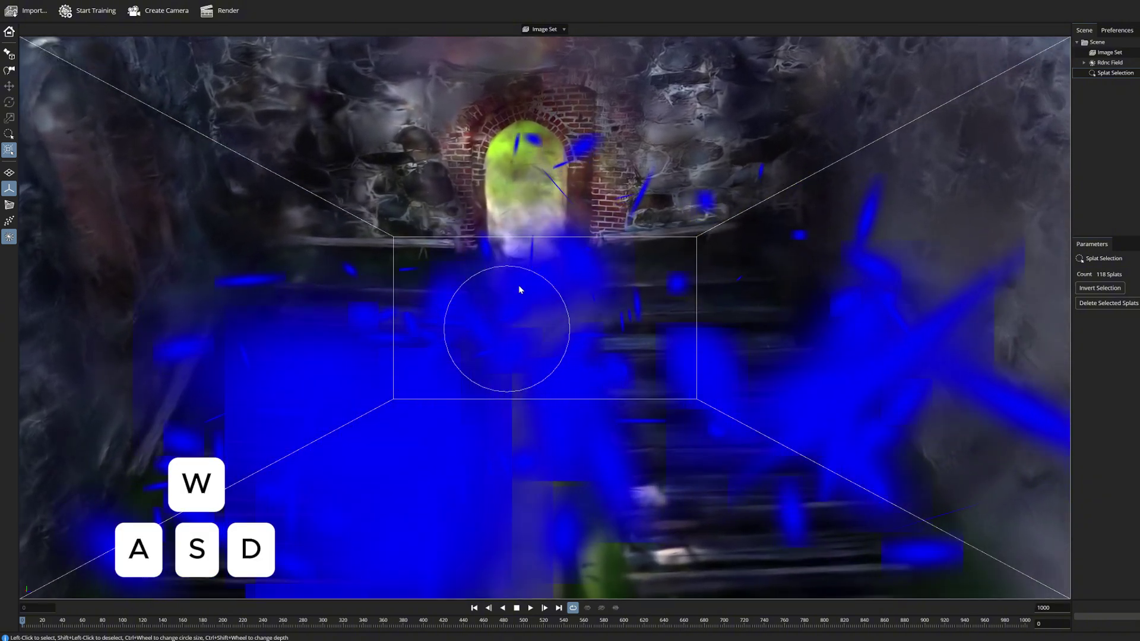
key("d")
key("d")
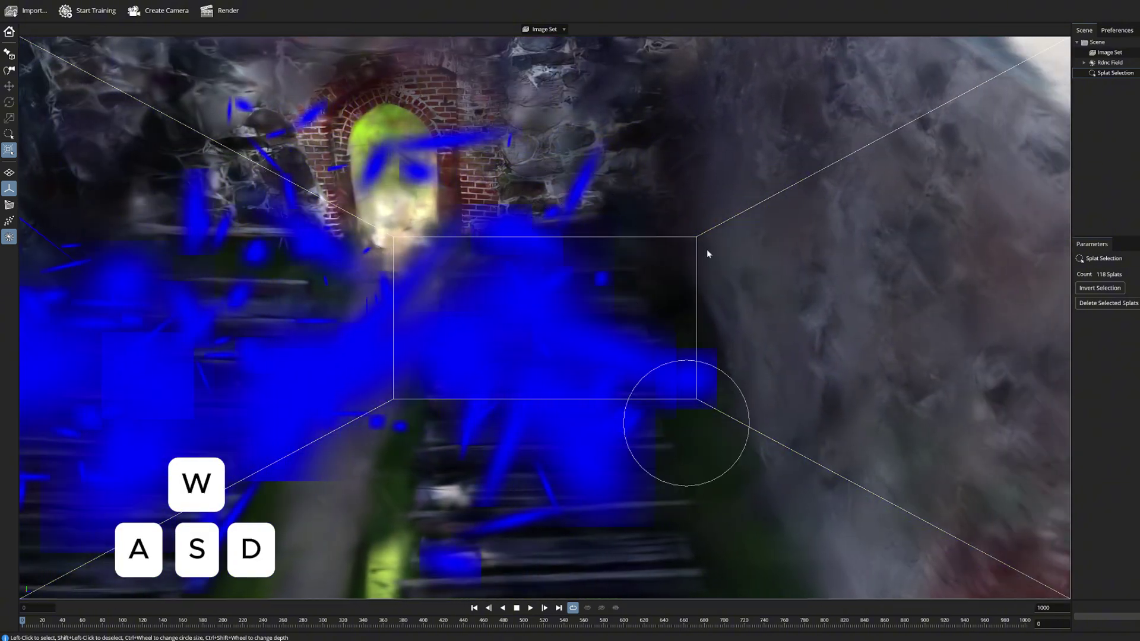
Brush-select the floating splats above the benches and along the side wall within the depth volume, from several camera positions.
mouse_move(706, 254)
left_mouse_down()
mouse_move(797, 344)
mouse_move(564, 524)
mouse_move(112, 217)
left_mouse_up()
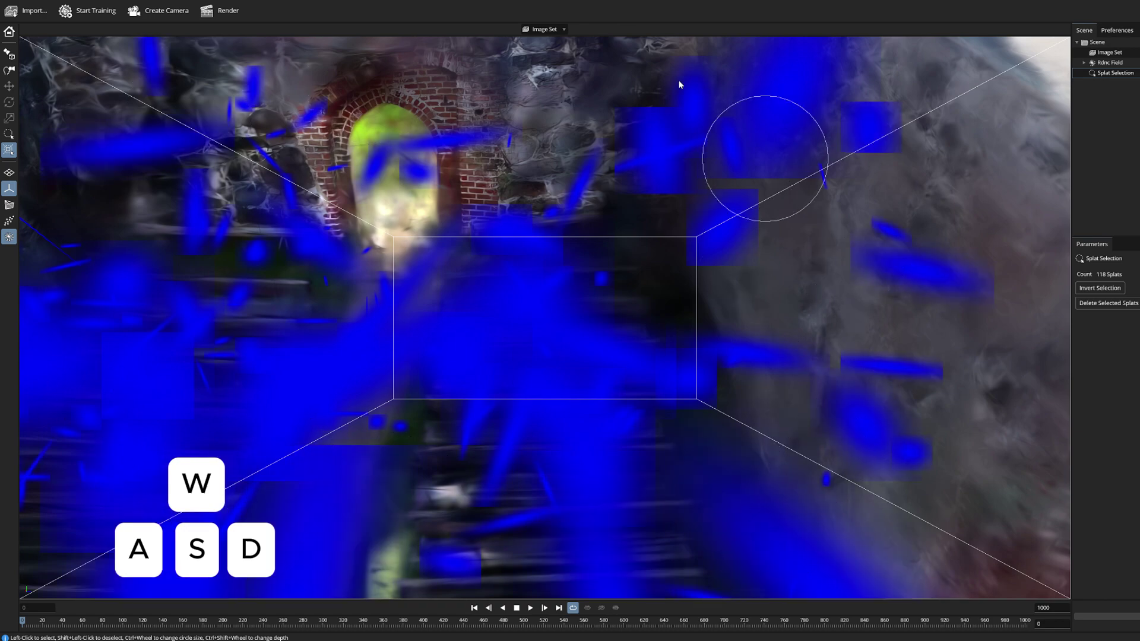
left_click_drag(228, 338, 642, 280)
key("a")
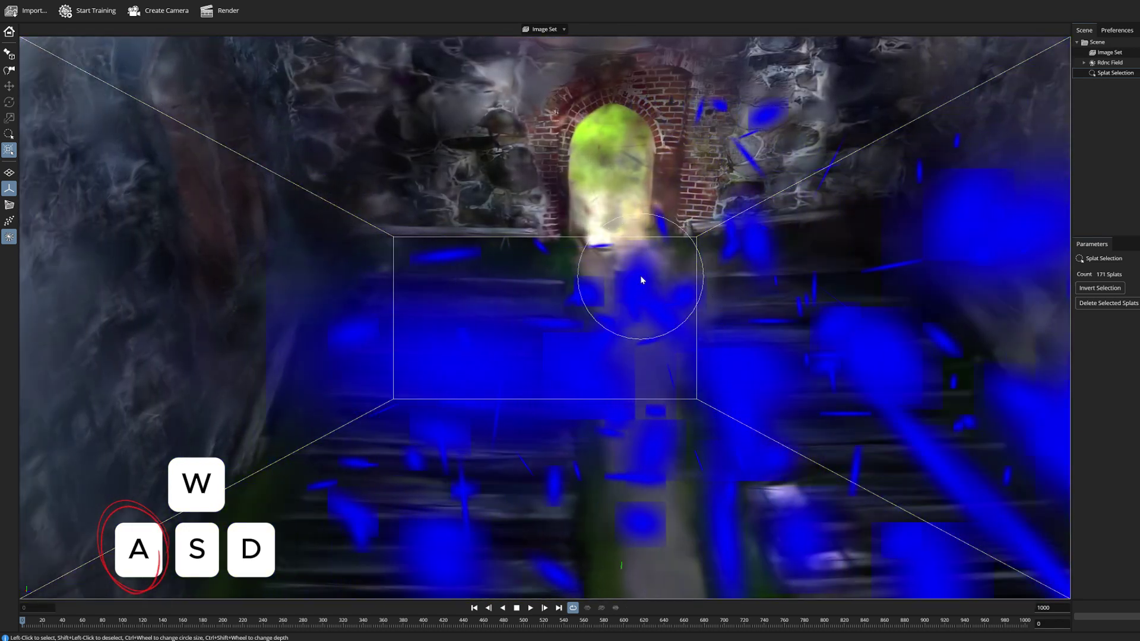
key("d")
key("s")
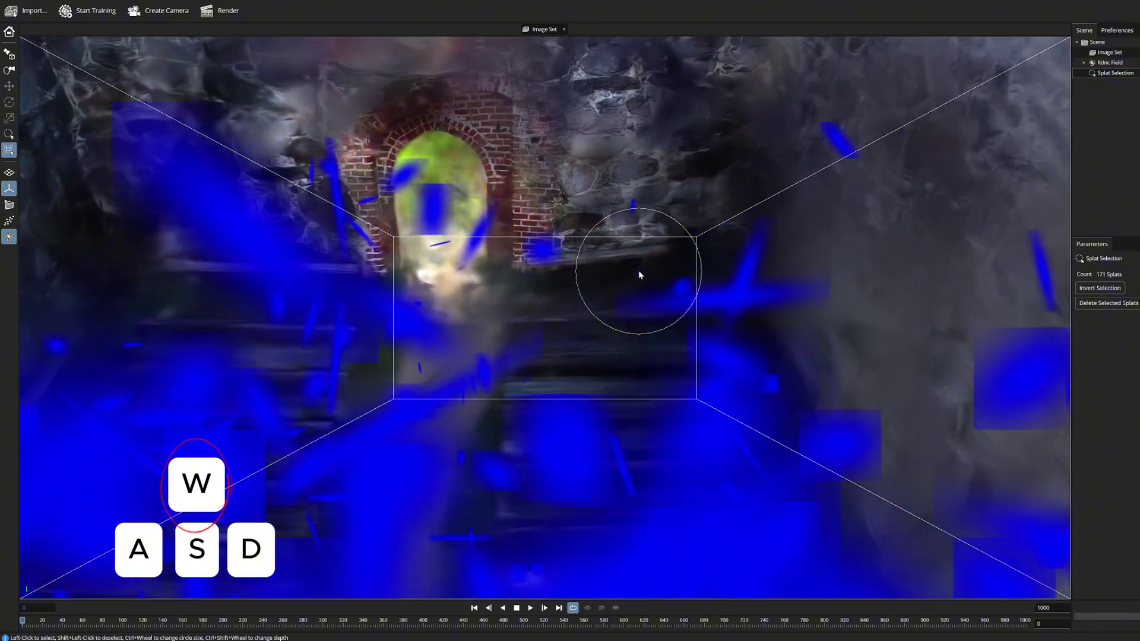
key("w")
left_click_drag(639, 275, 552, 304)
key("s")
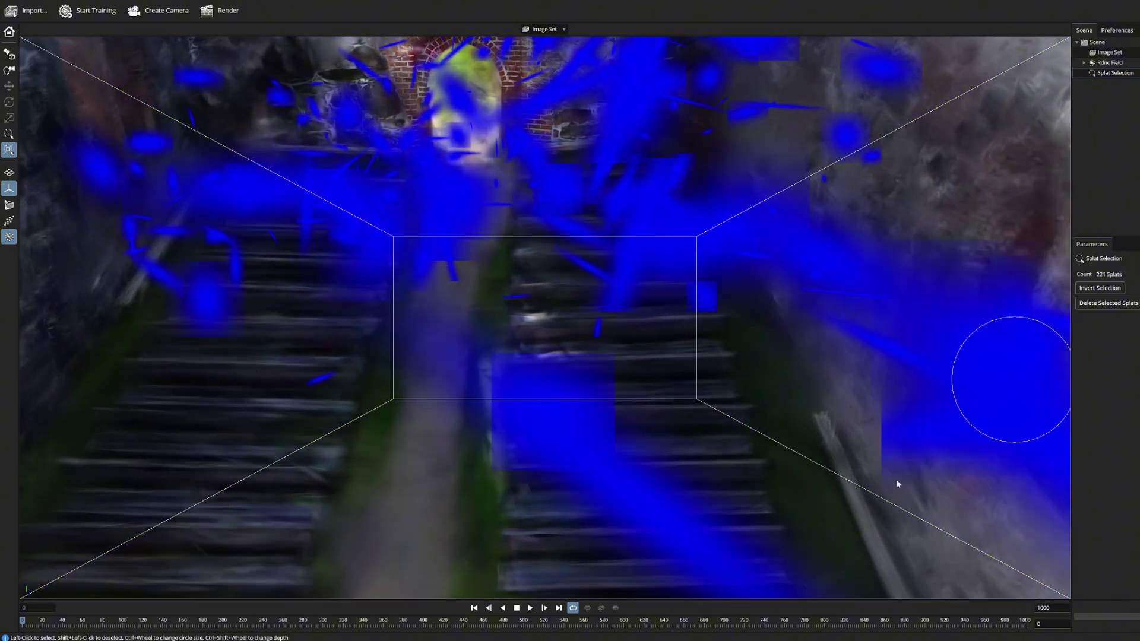
Brush-select the splats floating in front of the archway and stone wall from a closer camera position.
key("a")
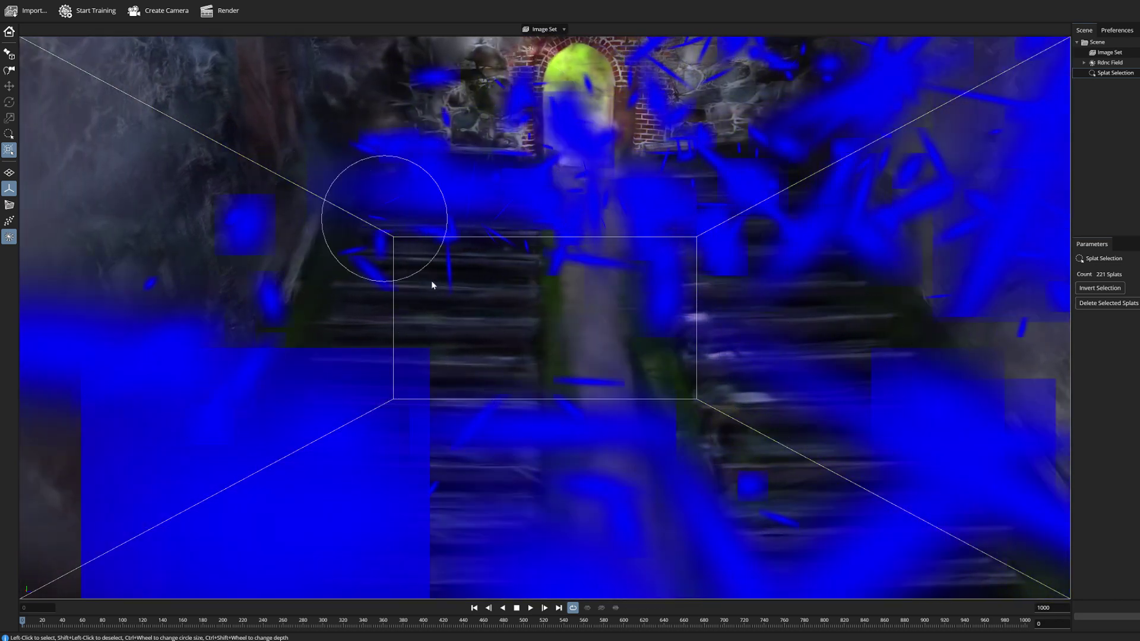
key("w")
key("w")
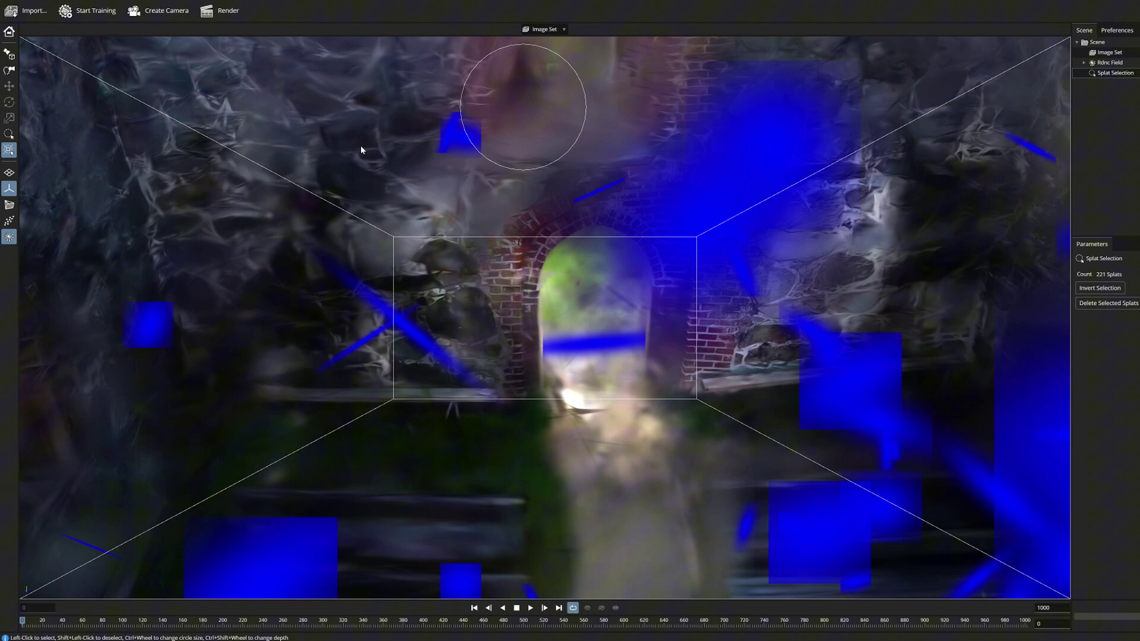
mouse_move(361, 147)
left_mouse_down()
mouse_move(649, 507)
mouse_move(685, 104)
mouse_move(900, 465)
mouse_move(888, 359)
mouse_move(782, 299)
mouse_move(728, 324)
mouse_move(744, 330)
mouse_move(736, 192)
mouse_move(269, 288)
mouse_move(807, 317)
mouse_move(463, 361)
mouse_move(436, 233)
mouse_move(117, 415)
mouse_move(570, 433)
mouse_move(244, 219)
mouse_move(251, 379)
left_mouse_up()
key("d")
key("d")
key("a")
key("a")
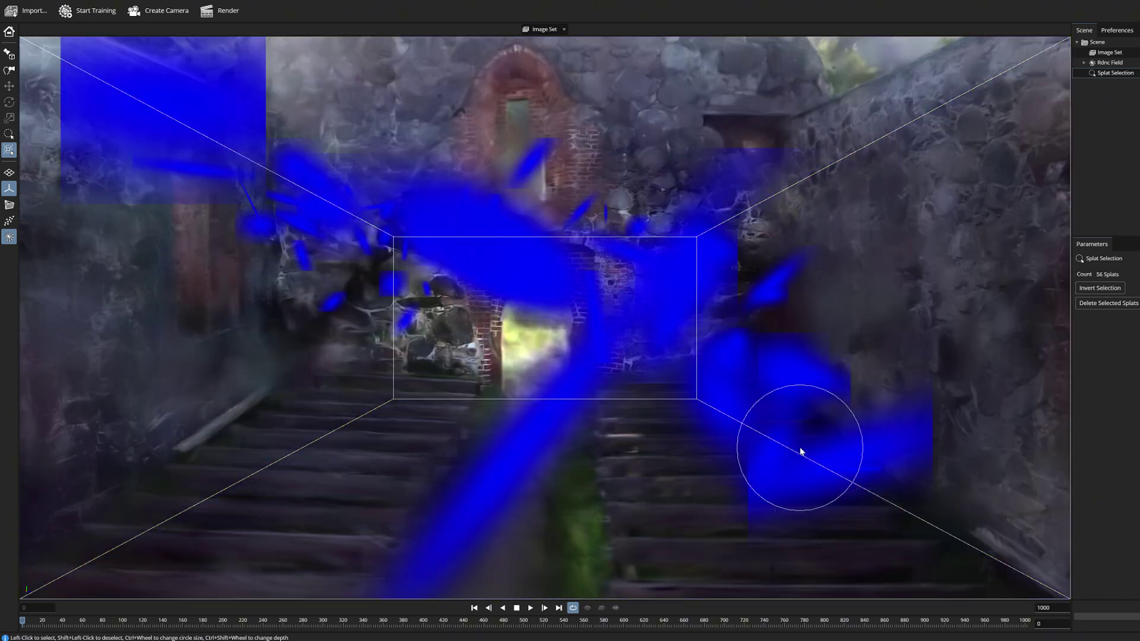
Raise and lower the camera before the gable wall to examine the archway and the ground in front of it.
key("q")
key("q")
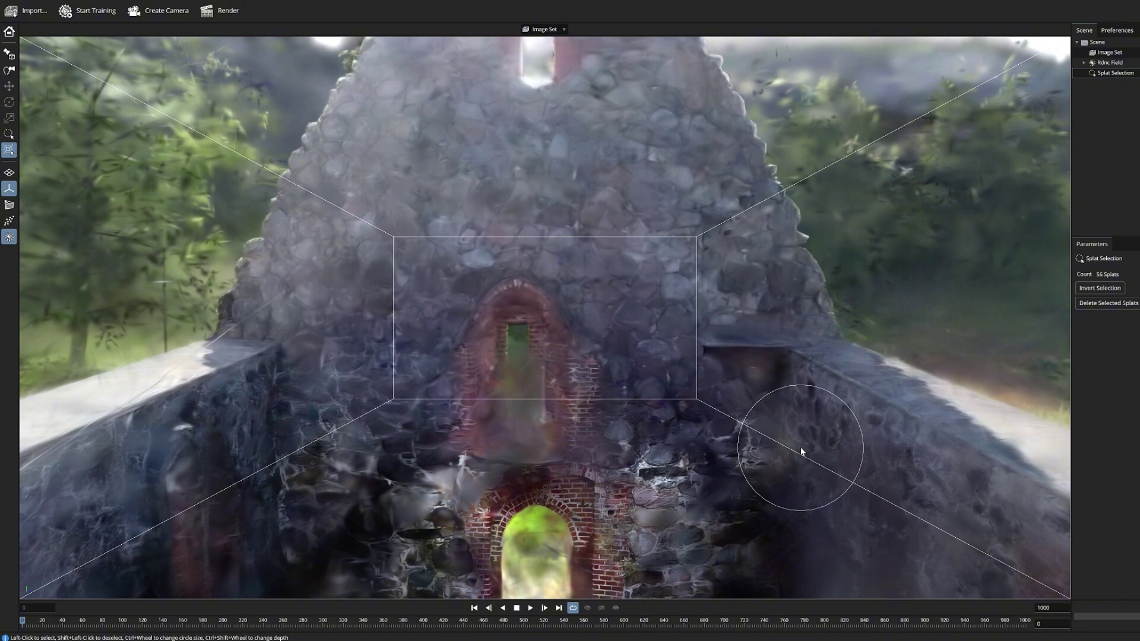
key("c")
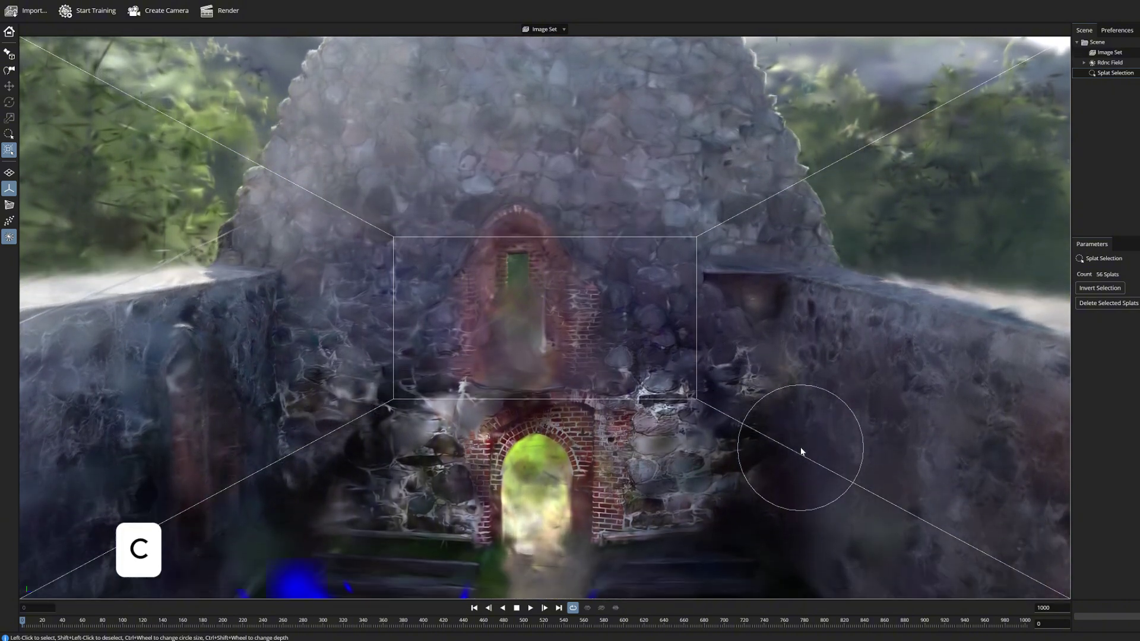
key("c")
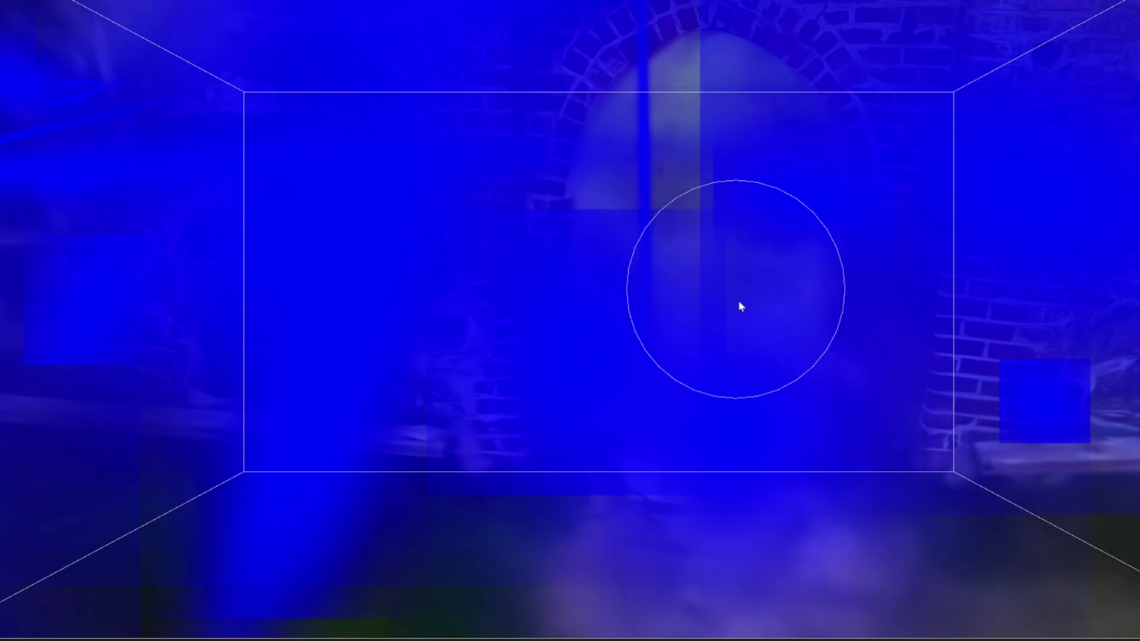
key("c")
key("c")
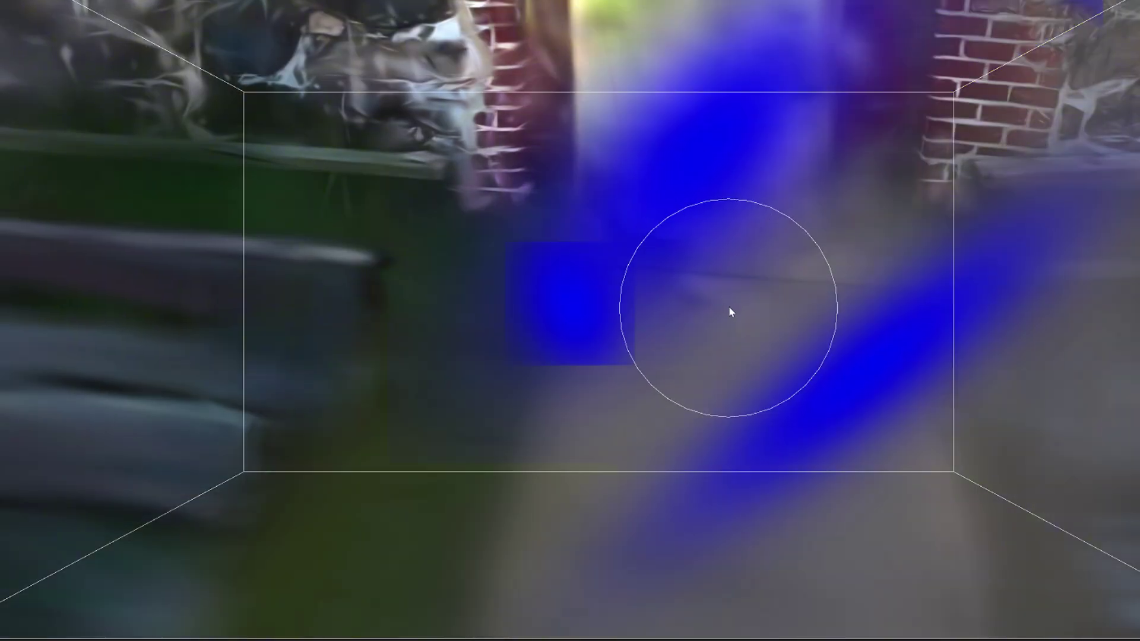
key("e")
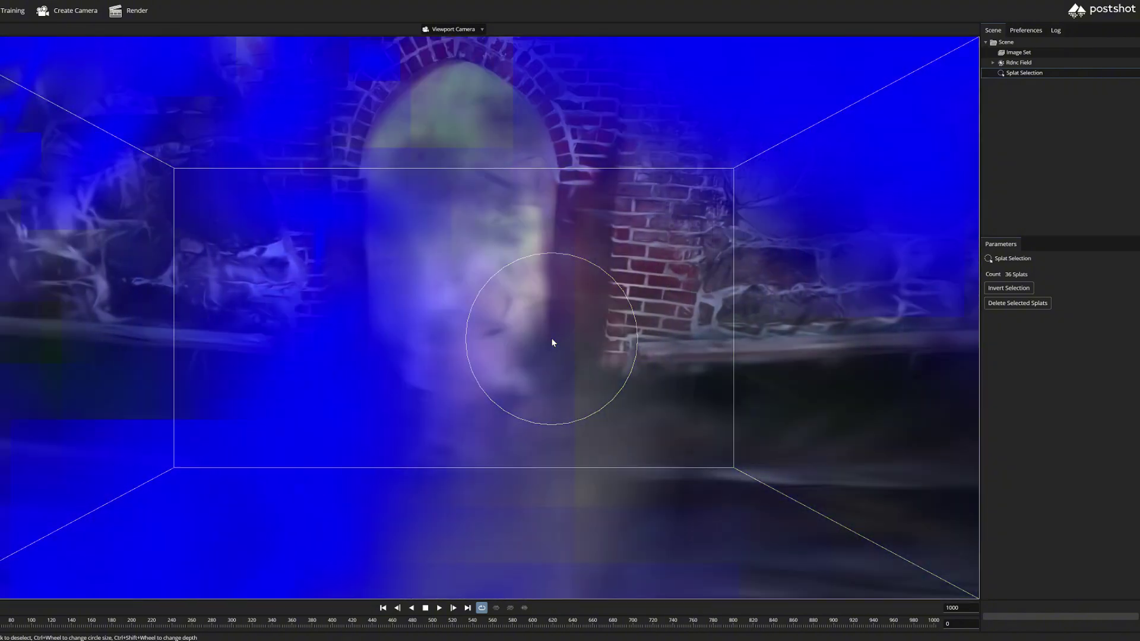
Select the splats floating in front of the brick window and the surrounding stone walls, and delete them.
middle_click_drag(552, 340, 391, 353)
left_click(425, 265)
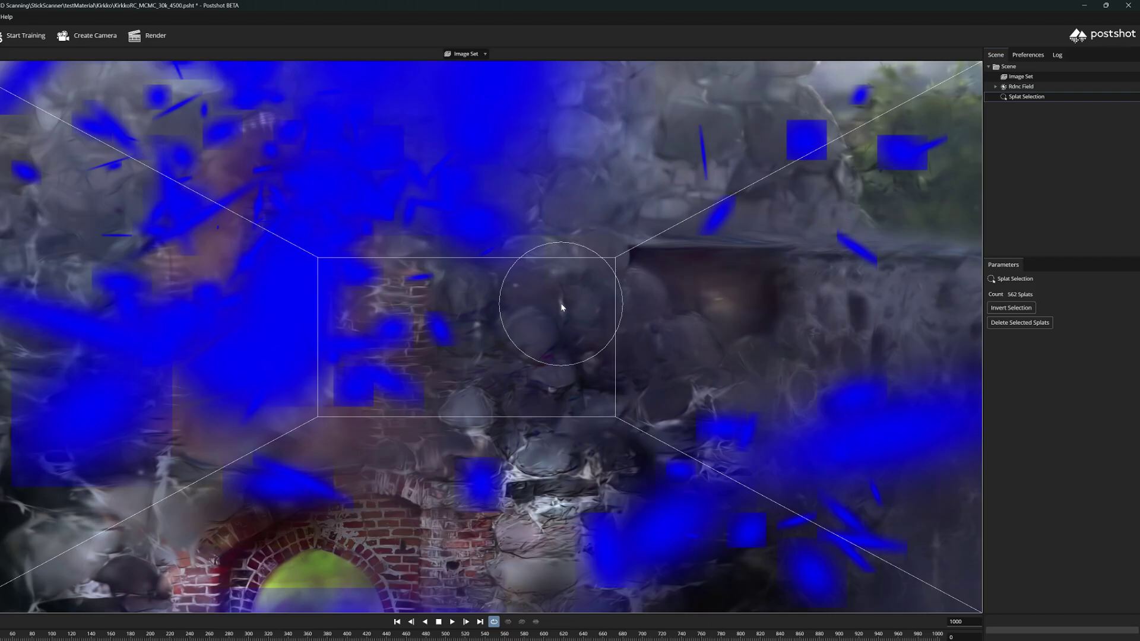
key("Delete")
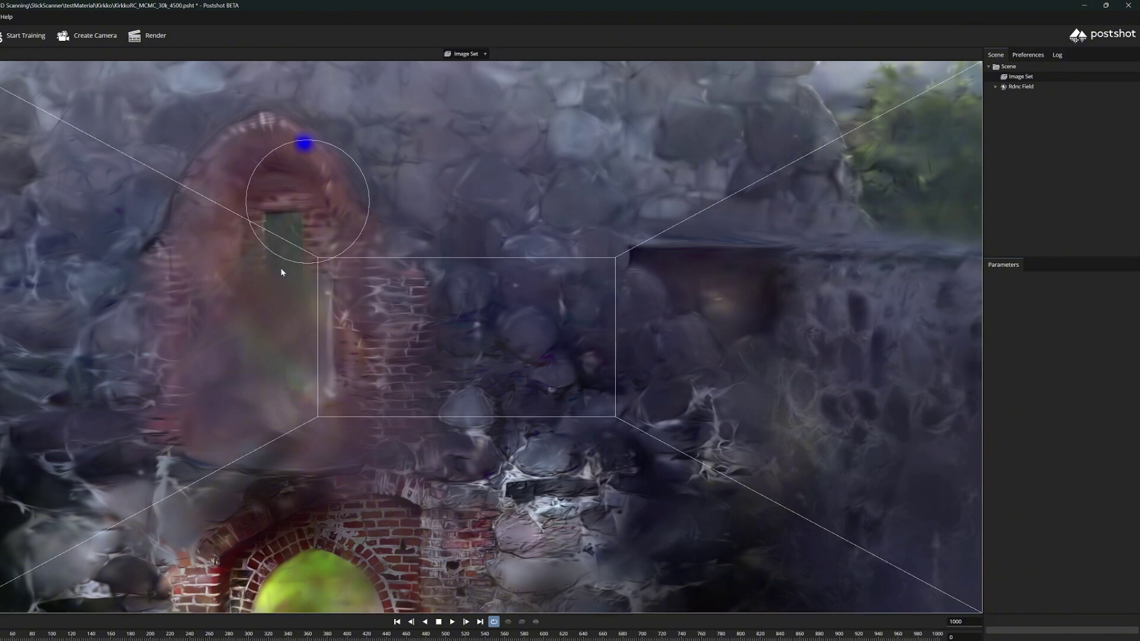
Brush-select the remaining floating splats across the brick window, side wall and trees behind it, and delete them.
mouse_move(703, 397)
left_mouse_down()
mouse_move(670, 210)
mouse_move(184, 404)
mouse_move(635, 157)
mouse_move(164, 414)
mouse_move(700, 156)
mouse_move(820, 400)
mouse_move(830, 466)
mouse_move(742, 229)
left_mouse_up()
mouse_move(167, 134)
left_mouse_down()
mouse_move(120, 306)
mouse_move(560, 70)
mouse_move(817, 252)
mouse_move(856, 196)
mouse_move(881, 448)
mouse_move(735, 290)
left_mouse_up()
left_click_drag(223, 268, 456, 489)
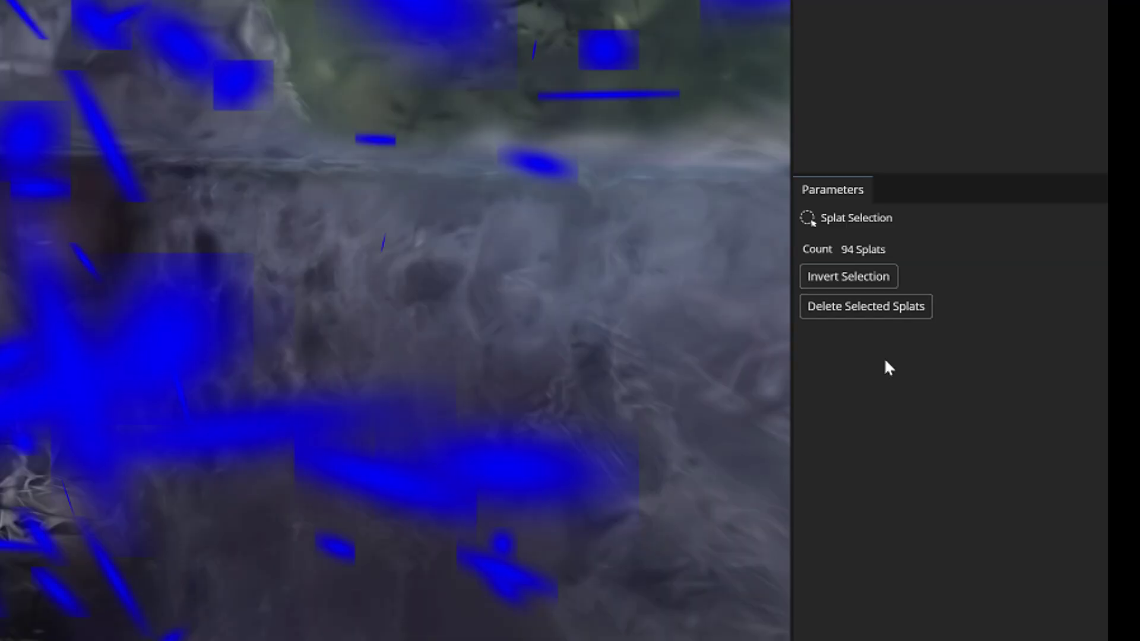
left_click(882, 315)
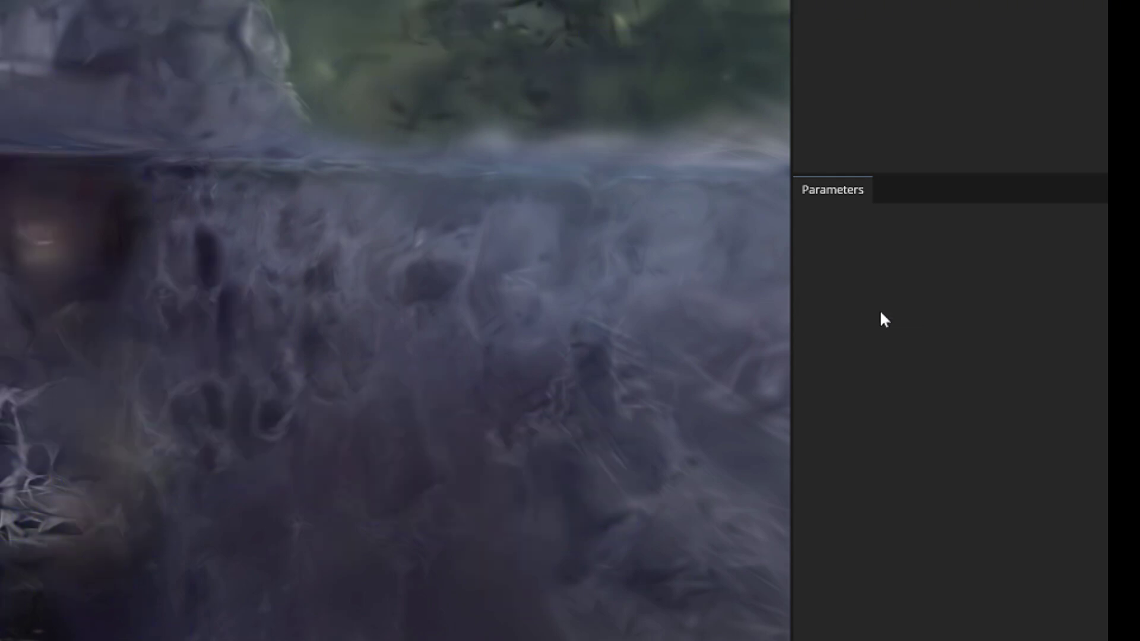
Brush-select the stray splats around the brick window, above the archway and on the side wall, and delete them.
mouse_move(201, 222)
left_mouse_down()
mouse_move(263, 438)
mouse_move(216, 219)
mouse_move(5, 450)
mouse_move(901, 478)
mouse_move(261, 238)
mouse_move(787, 526)
mouse_move(1, 289)
left_mouse_up()
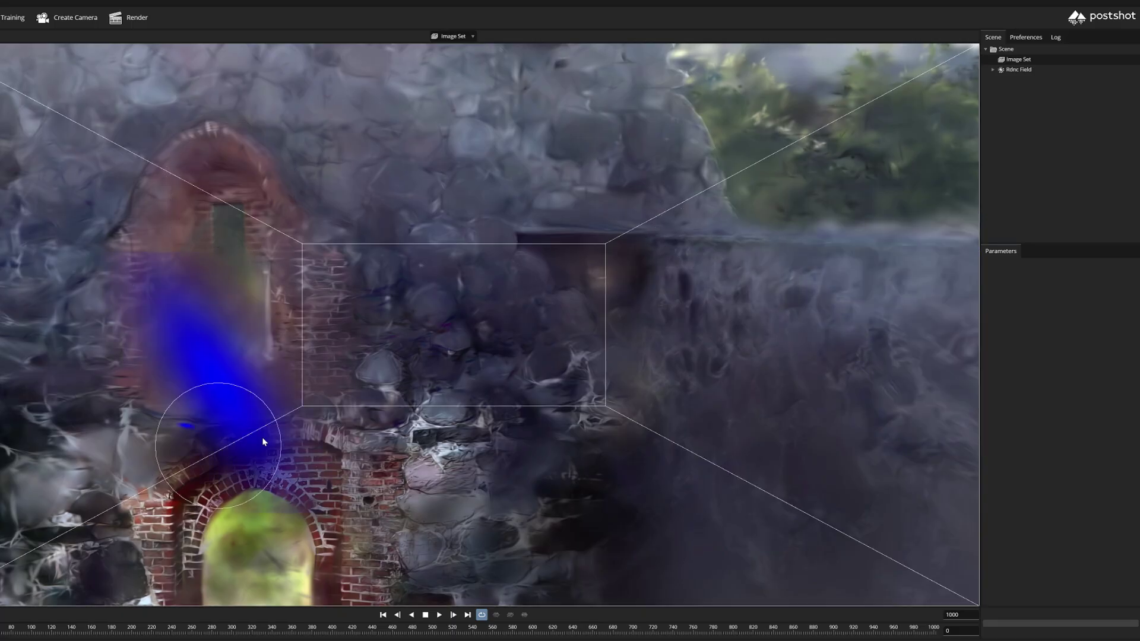
key("a")
left_click(212, 422)
left_click(517, 410)
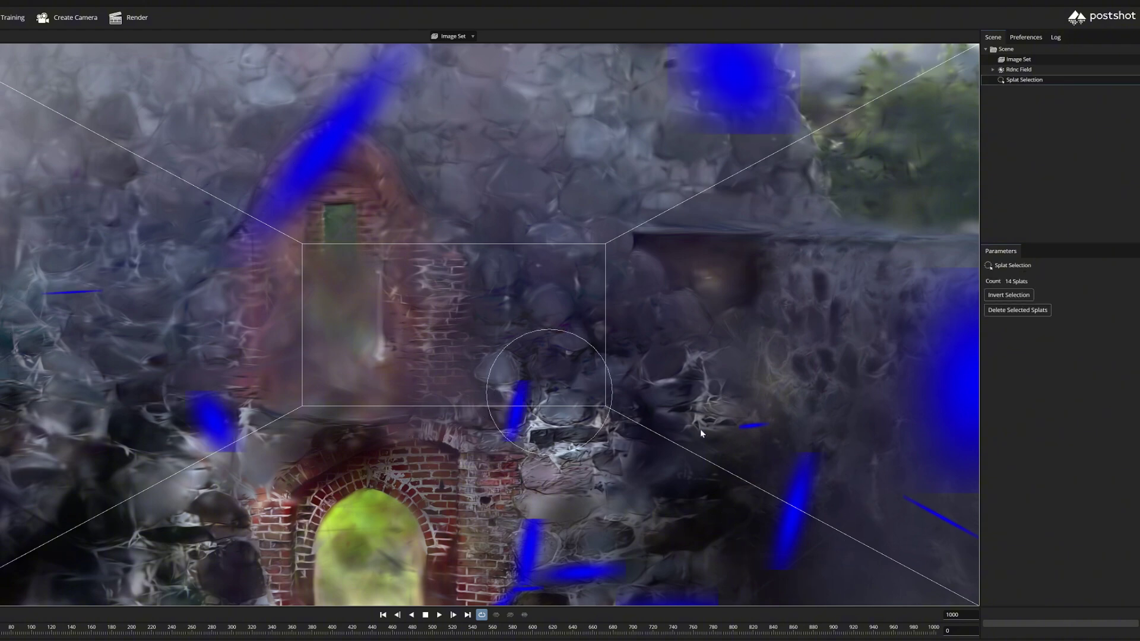
left_click(1017, 310)
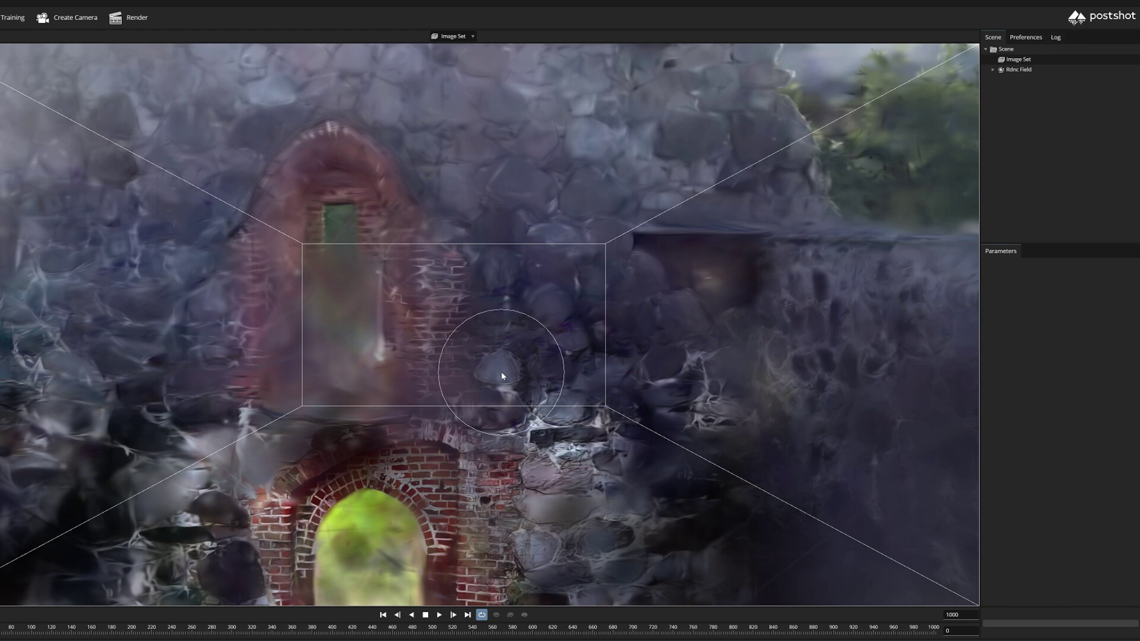
Undo the last splat deletion, and delete that selection together with additional splats brushed on the stone wall beside the brick window.
key("ctrl+z")
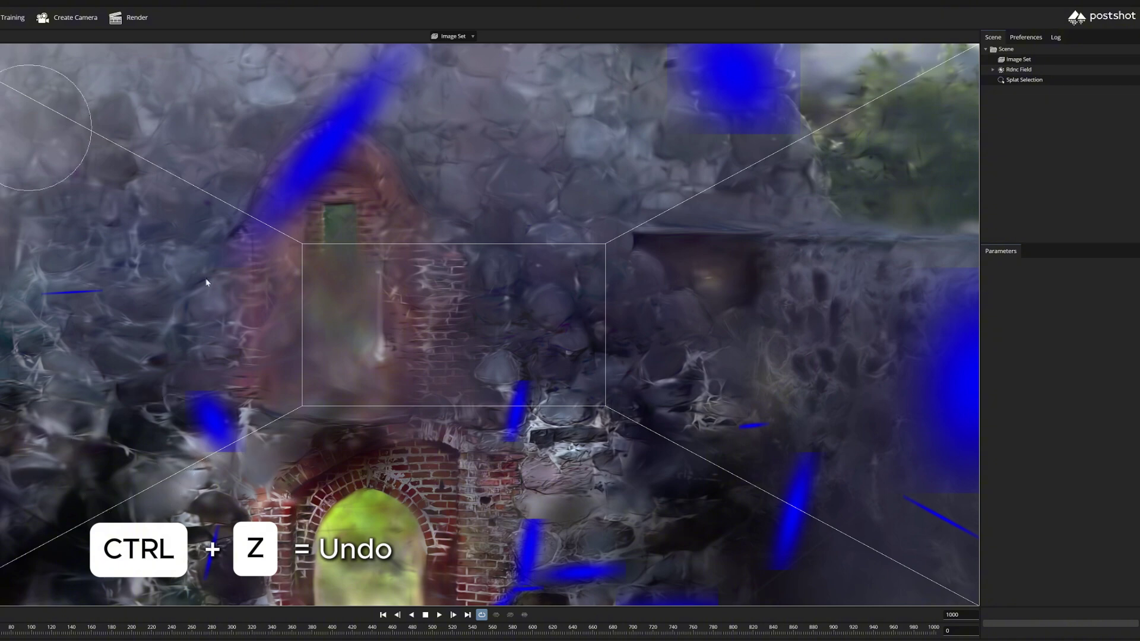
left_click_drag(206, 280, 119, 505)
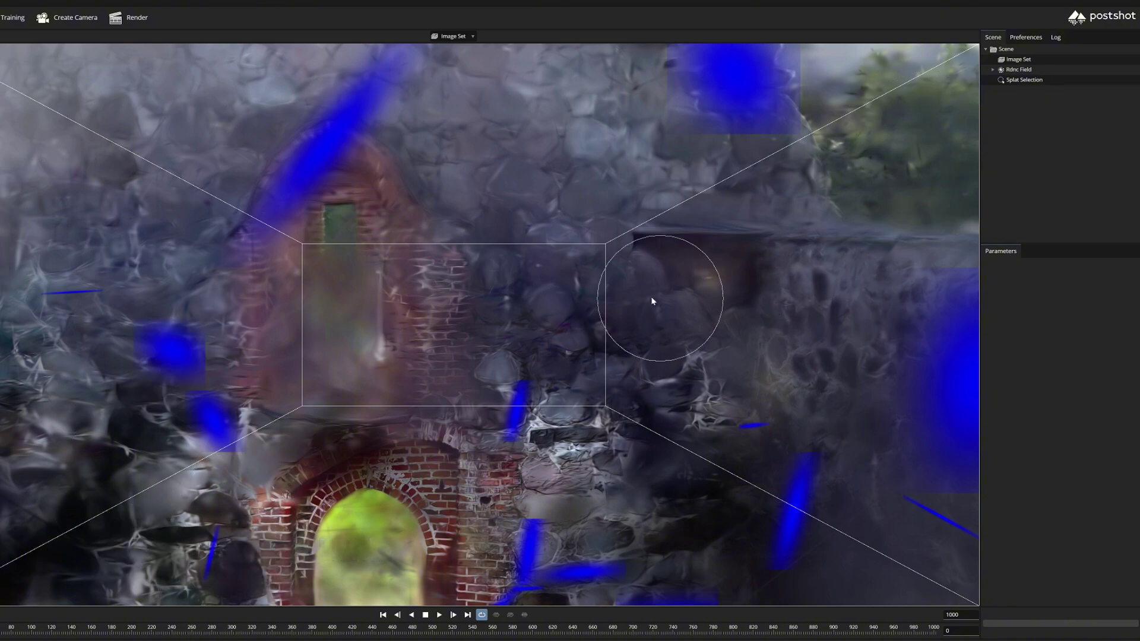
left_click(1035, 82)
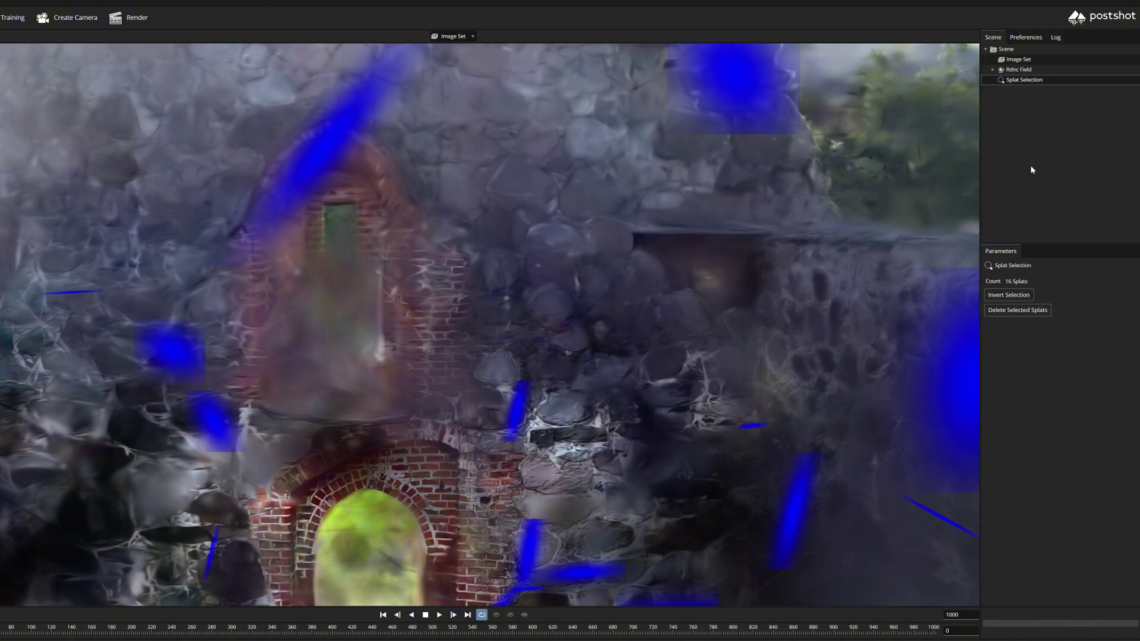
left_click(1021, 312)
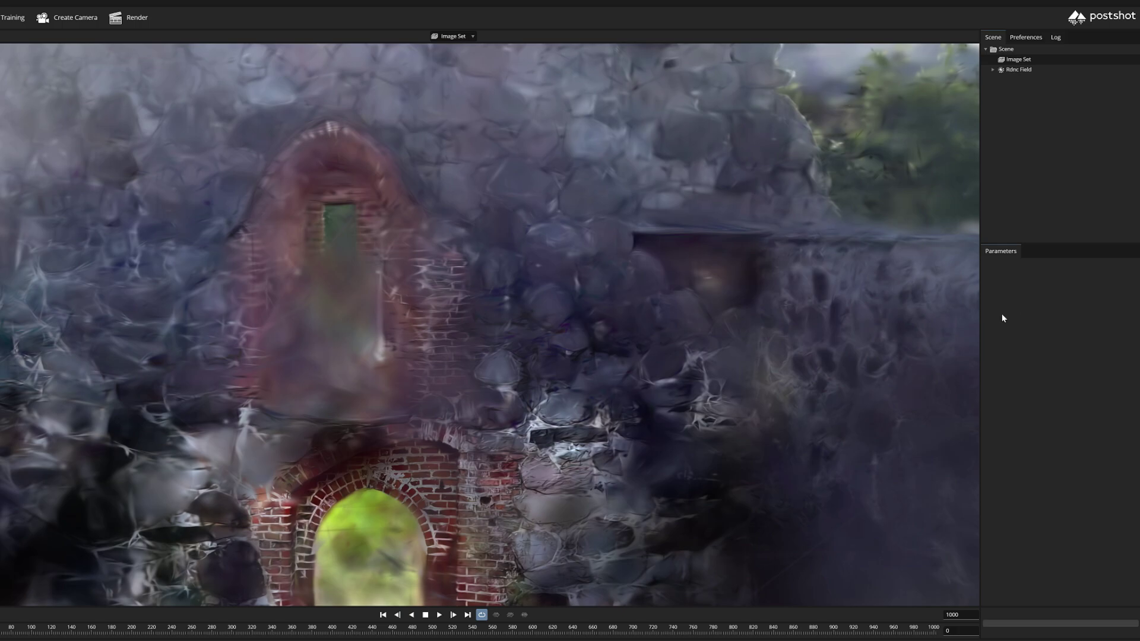